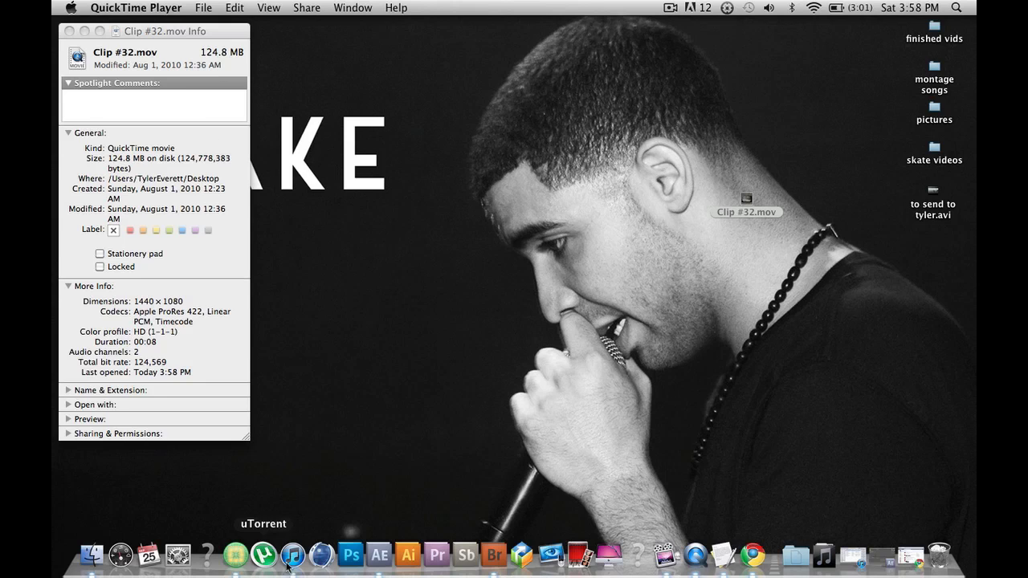
# Step: Create Comp 1 using the HDV/HDTV 720 25 preset (1280×720, 25 fps) lasting 0:00:16:00
pyautogui.click(388, 557)
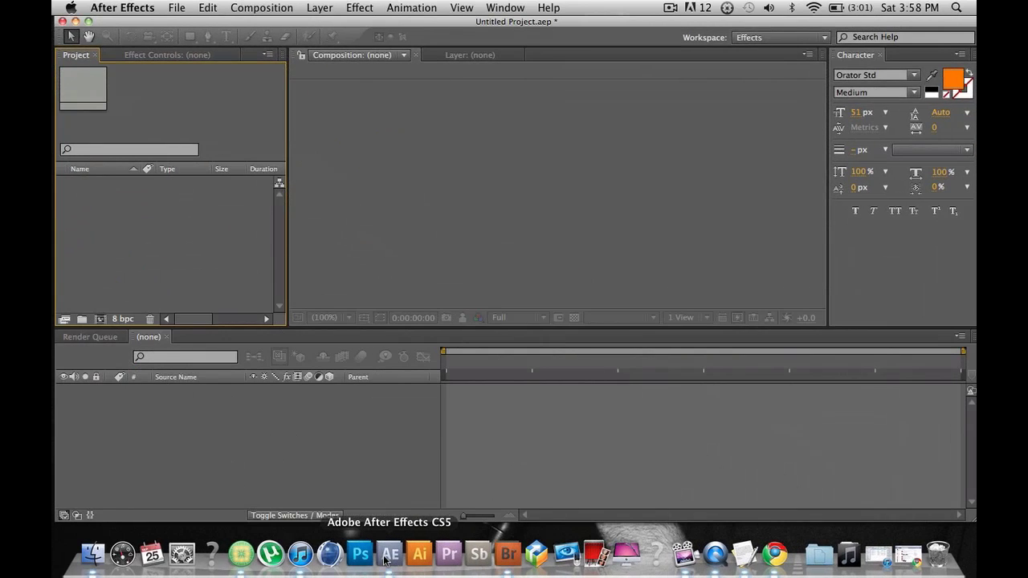
pyautogui.rightClick(187, 230)
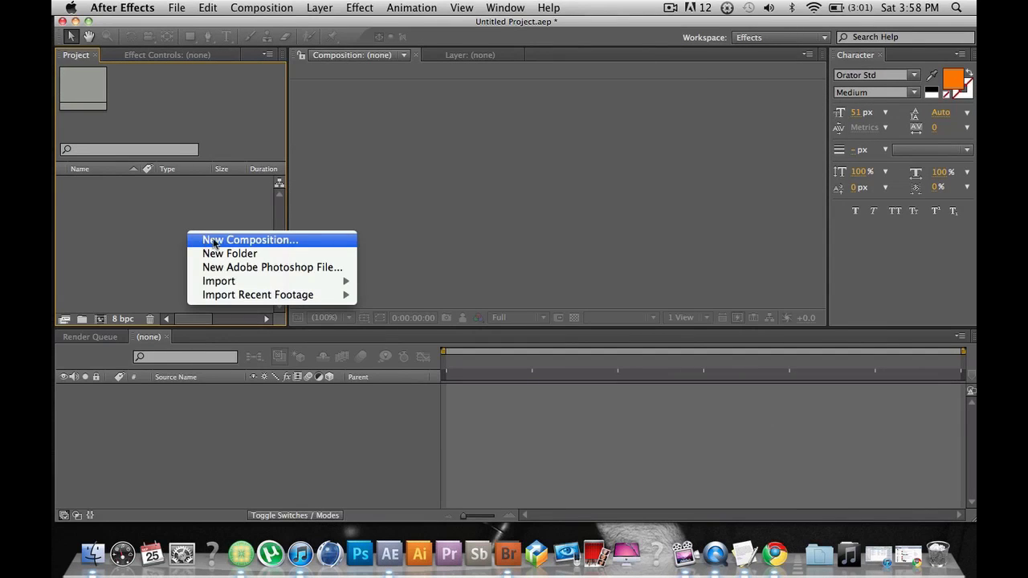
pyautogui.click(81, 245)
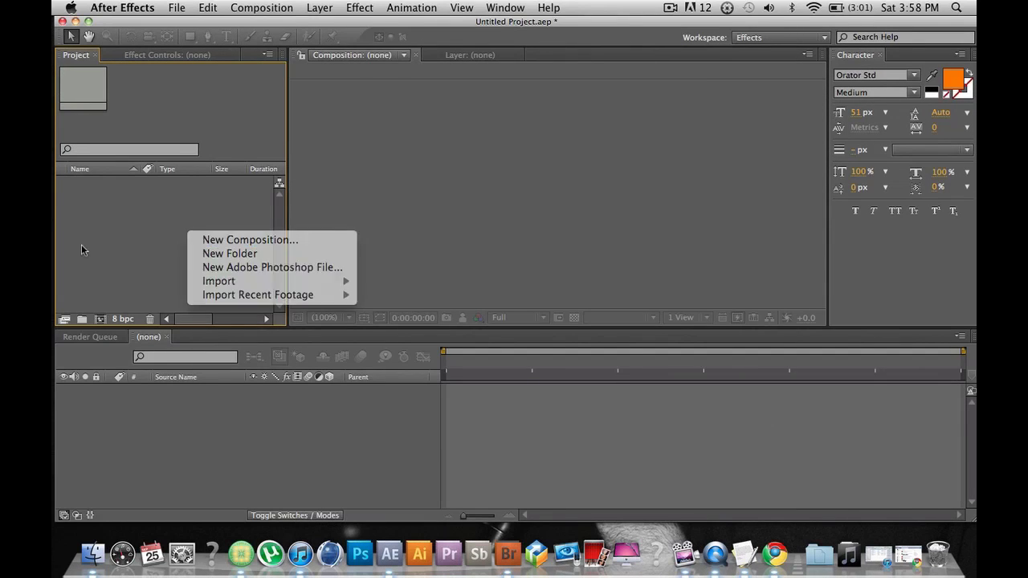
pyautogui.click(243, 7)
pyautogui.click(266, 26)
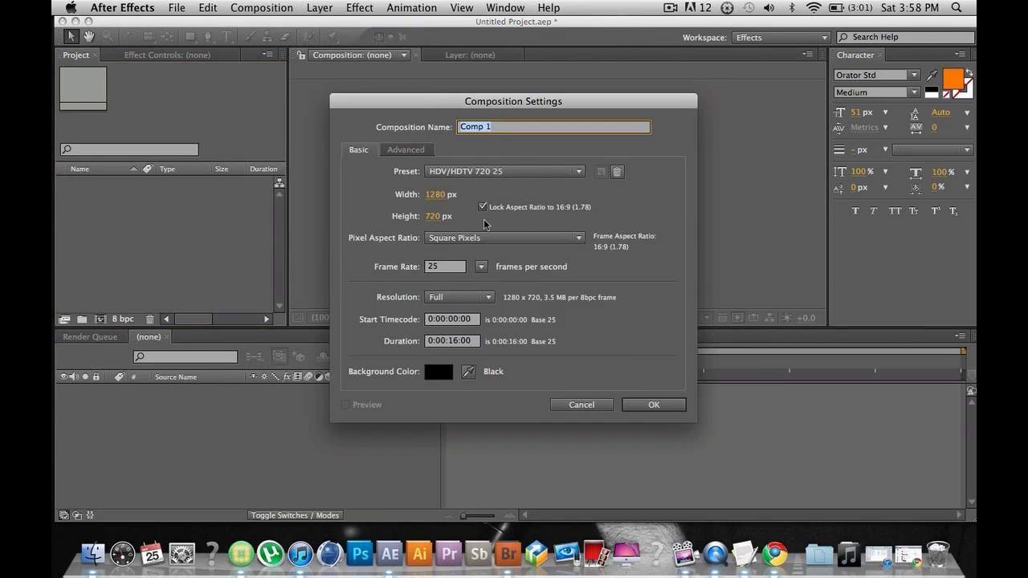
pyautogui.press('F9')
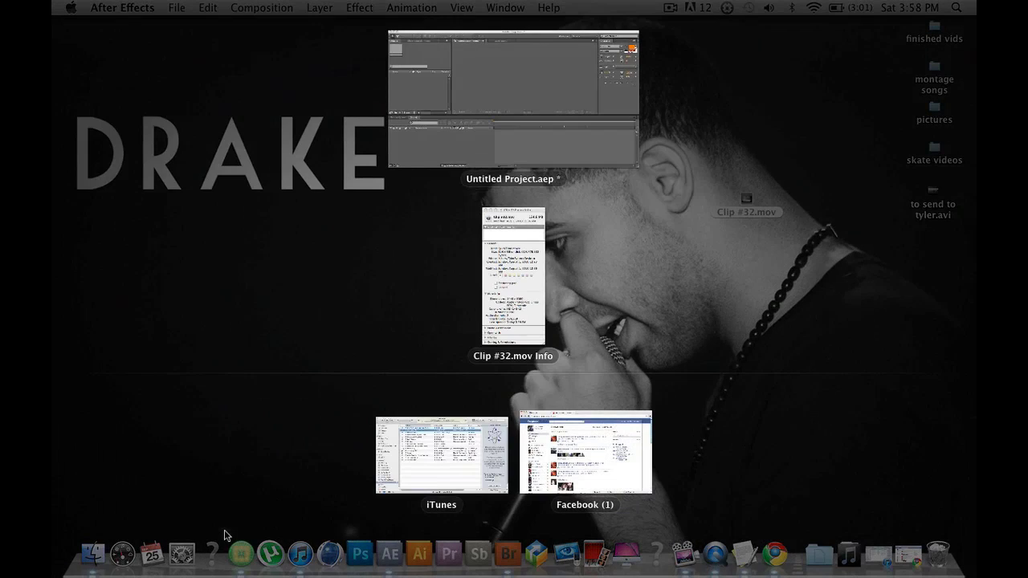
pyautogui.click(486, 341)
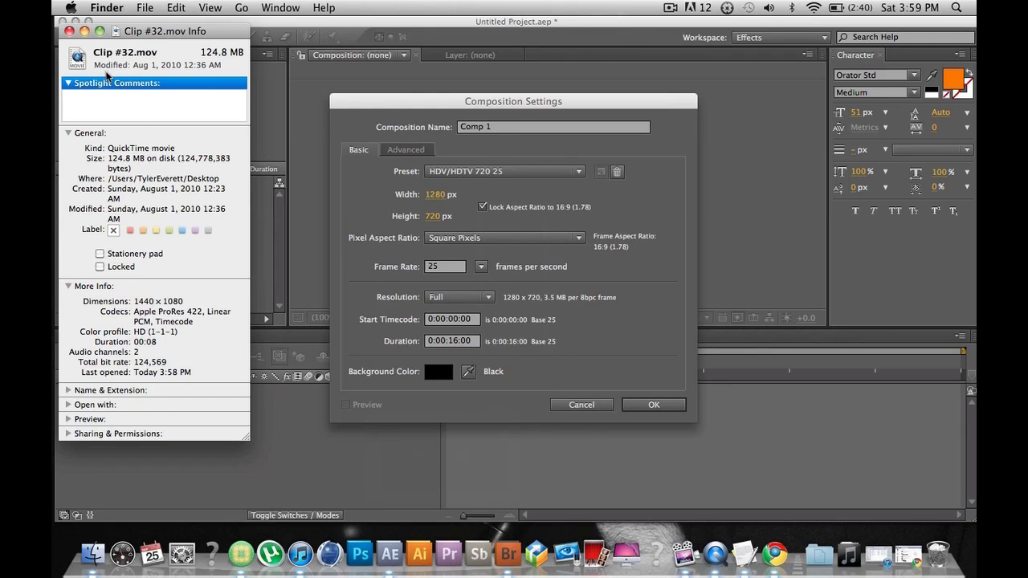
pyautogui.press('F9')
pyautogui.click(578, 322)
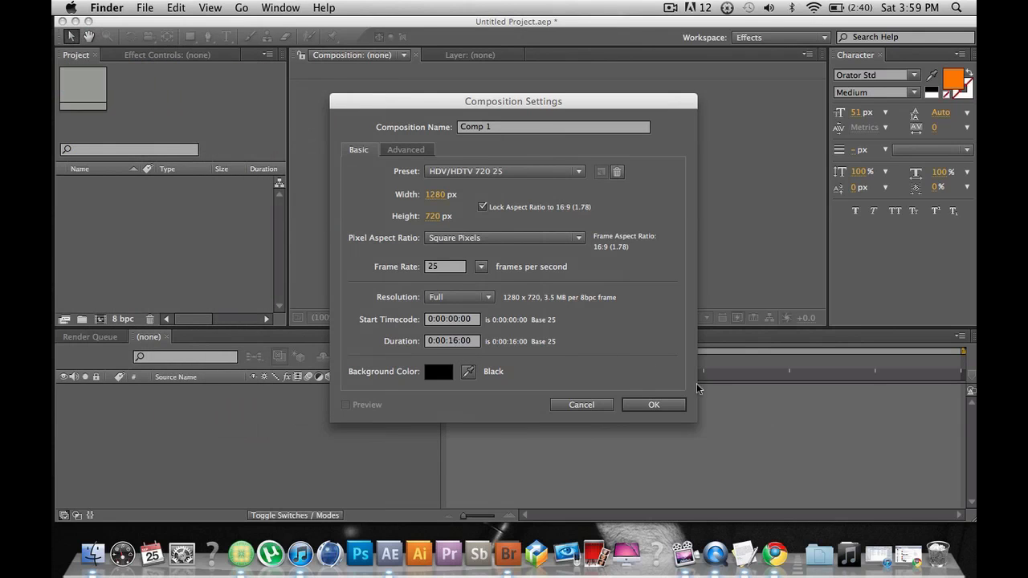
pyautogui.click(672, 412)
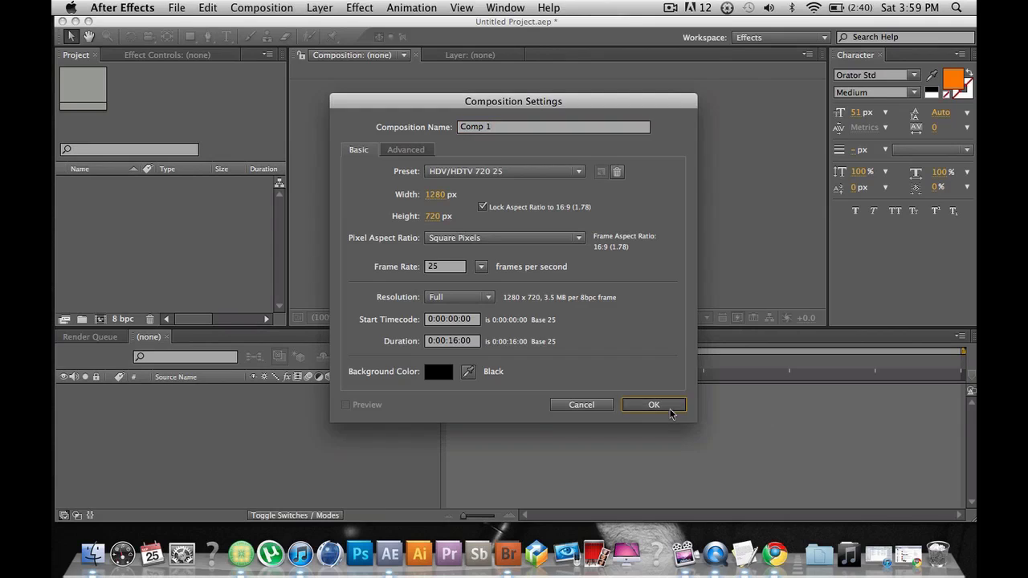
pyautogui.rightClick(151, 252)
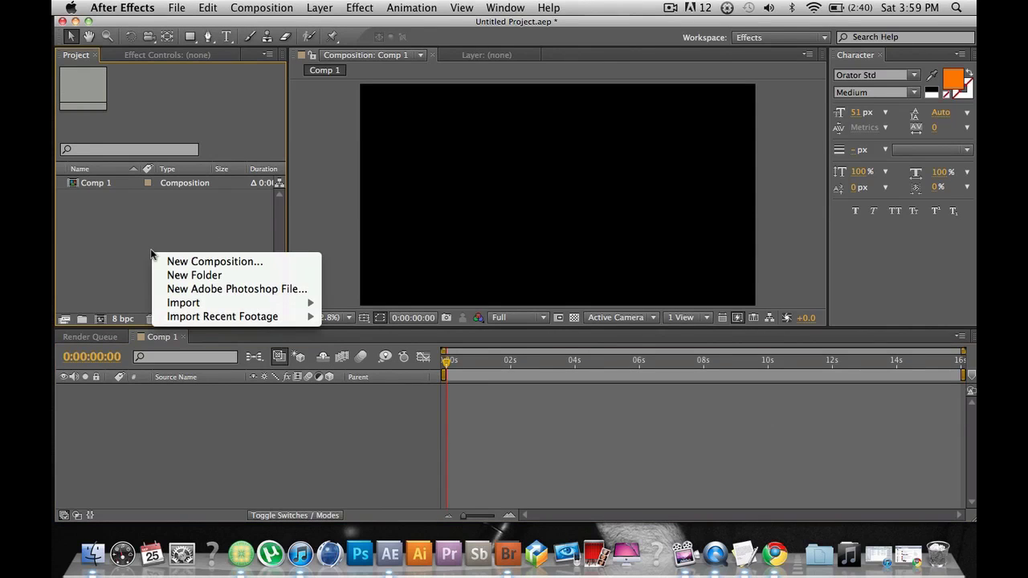
# Step: Import Clip #32.mov from the Desktop and drag it into Comp 1 as a layer
pyautogui.moveTo(192, 303)
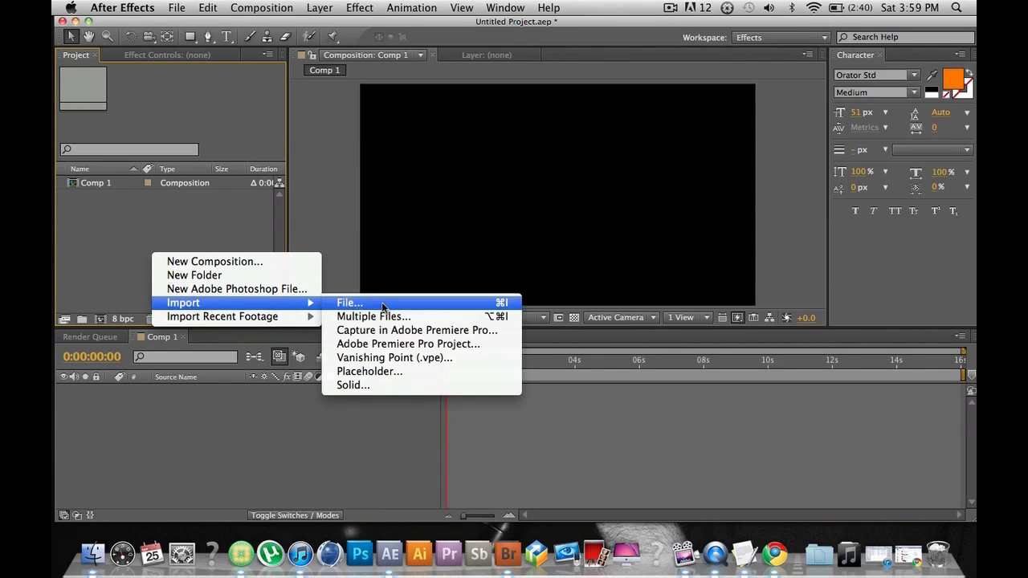
pyautogui.click(134, 244)
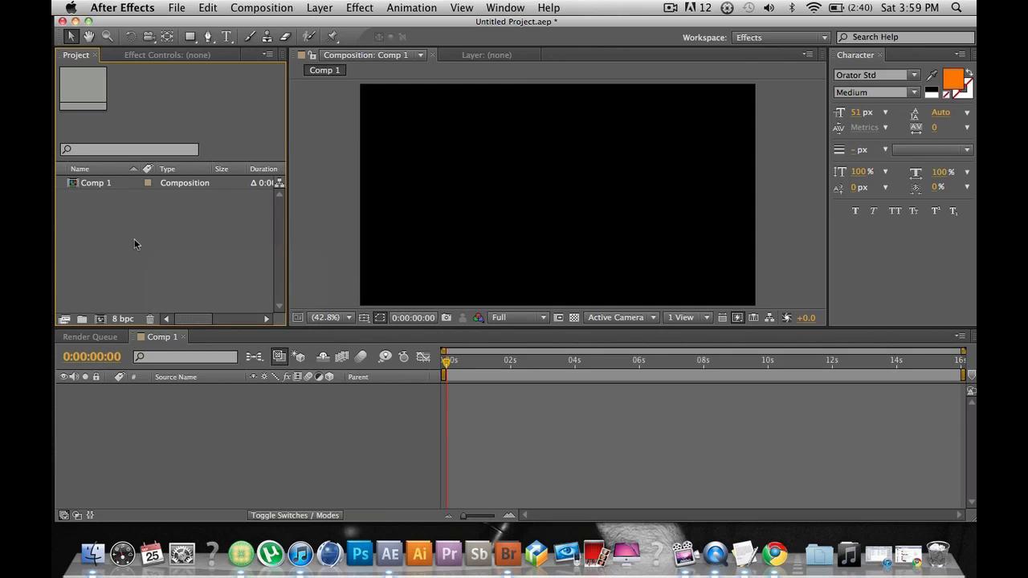
pyautogui.rightClick(134, 245)
pyautogui.click(134, 244)
pyautogui.press('super+i')
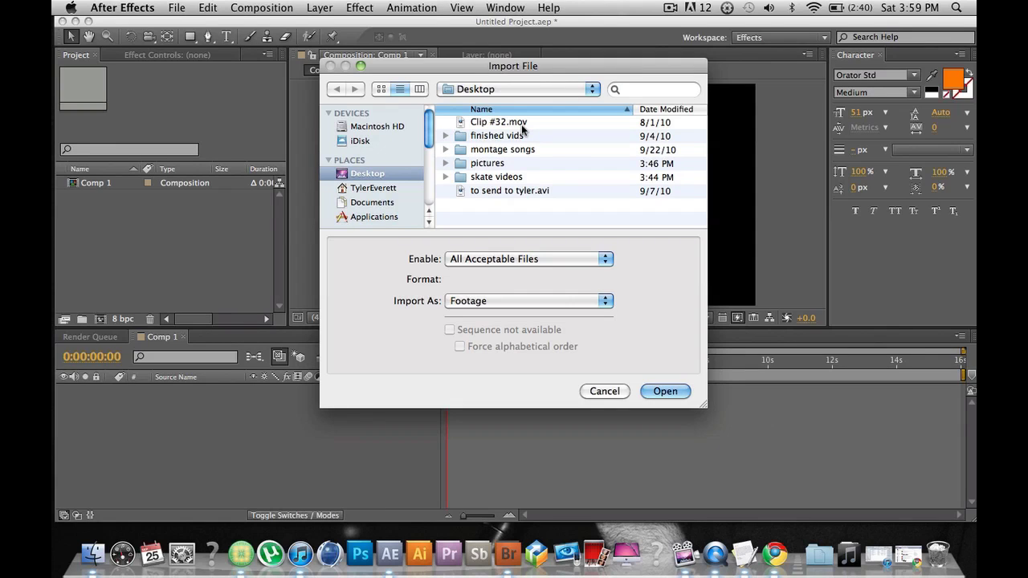
pyautogui.click(373, 193)
pyautogui.click(372, 201)
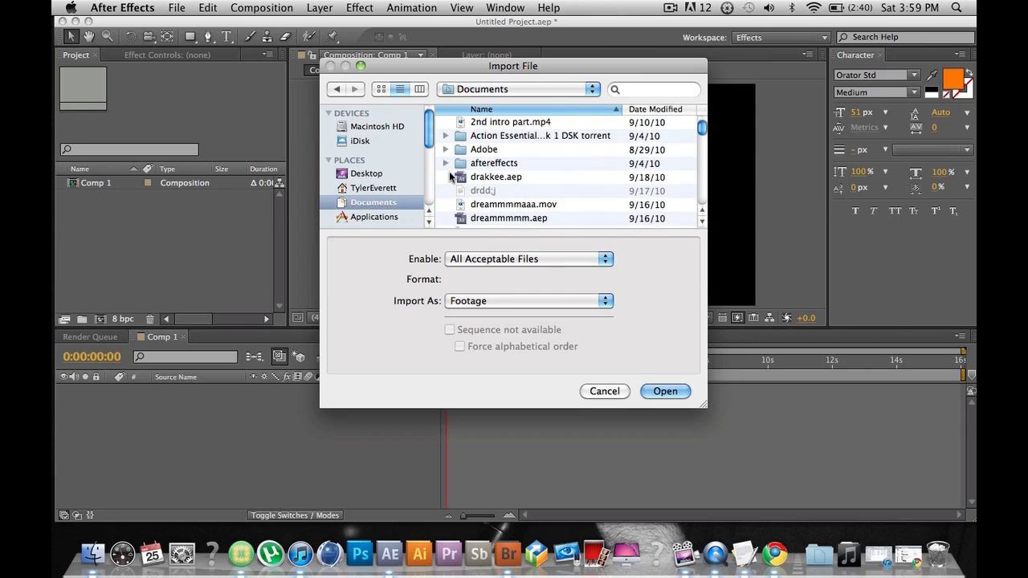
pyautogui.click(357, 172)
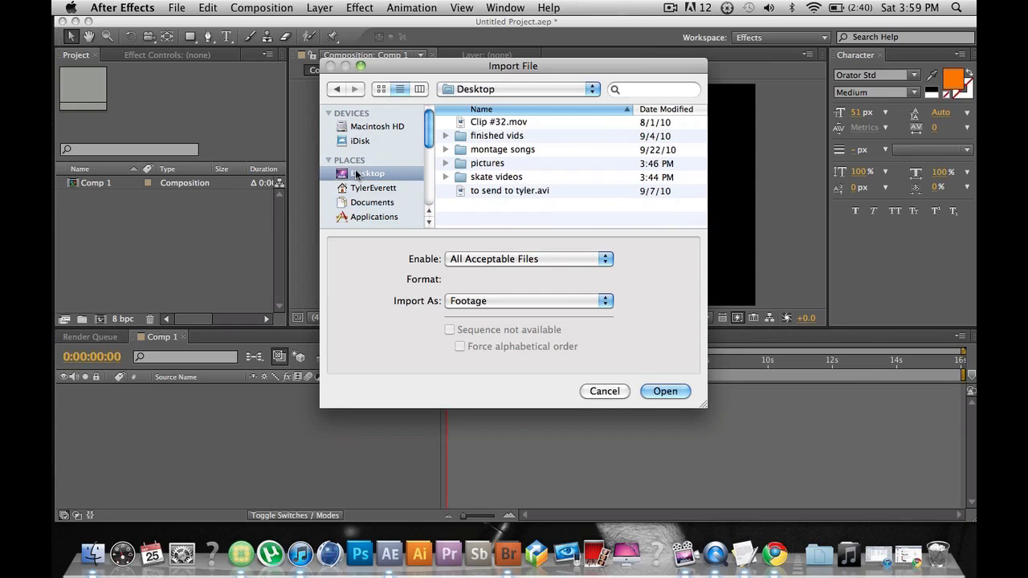
pyautogui.doubleClick(503, 124)
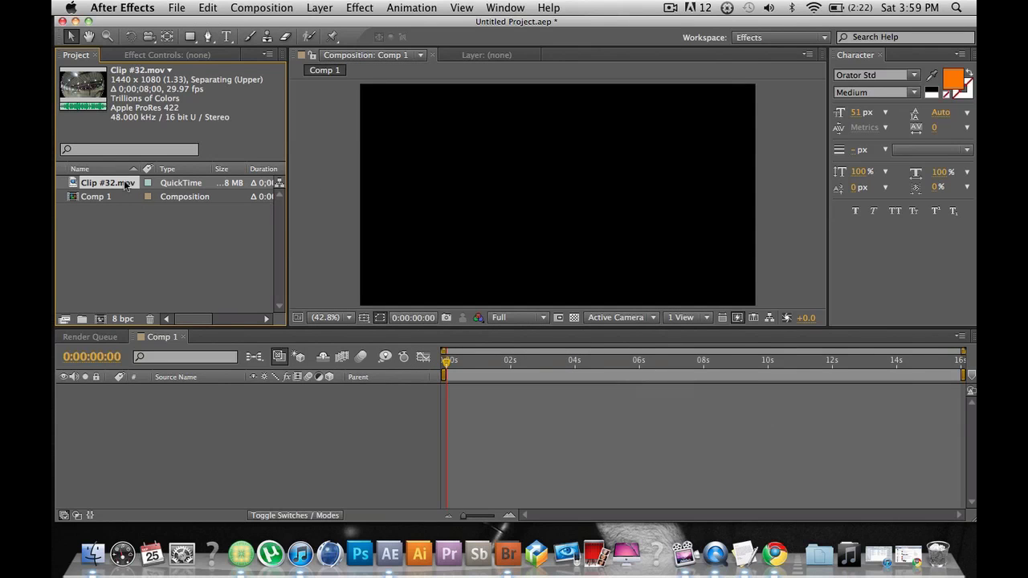
pyautogui.moveTo(126, 183); pyautogui.dragTo(204, 408)
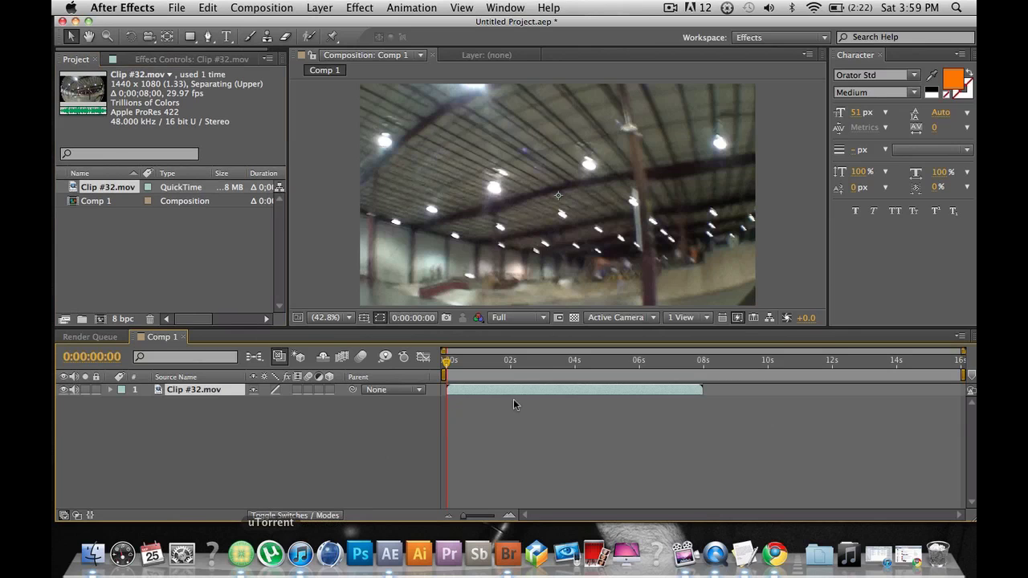
# Step: Resize the Clip #32.mov layer to fill the 1280×720 frame and set magnification to Fit up to 100%
pyautogui.click(498, 268)
pyautogui.scroll(-3, 499, 268)
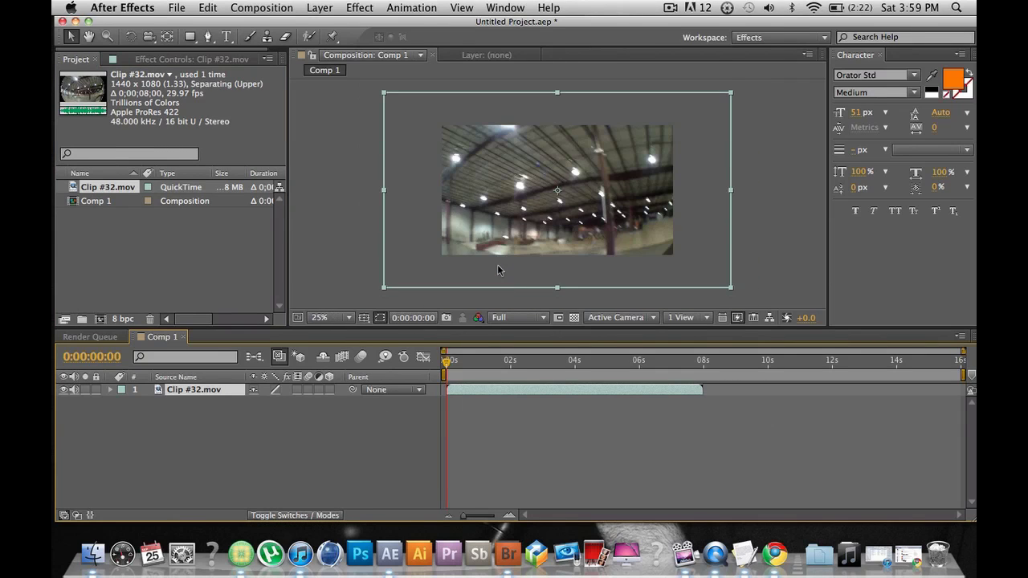
pyautogui.moveTo(383, 189); pyautogui.dragTo(439, 200)
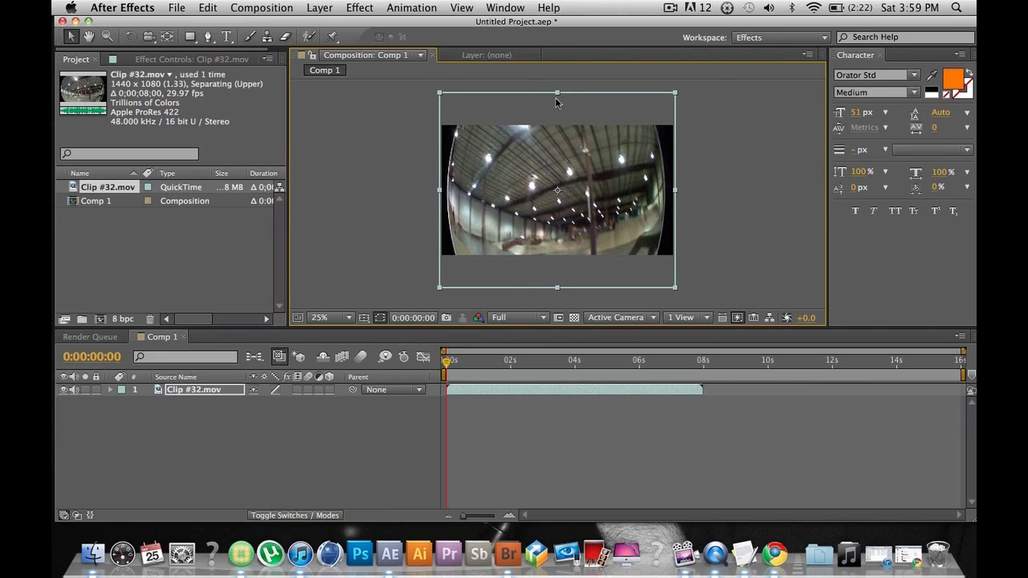
pyautogui.moveTo(557, 95); pyautogui.dragTo(555, 129)
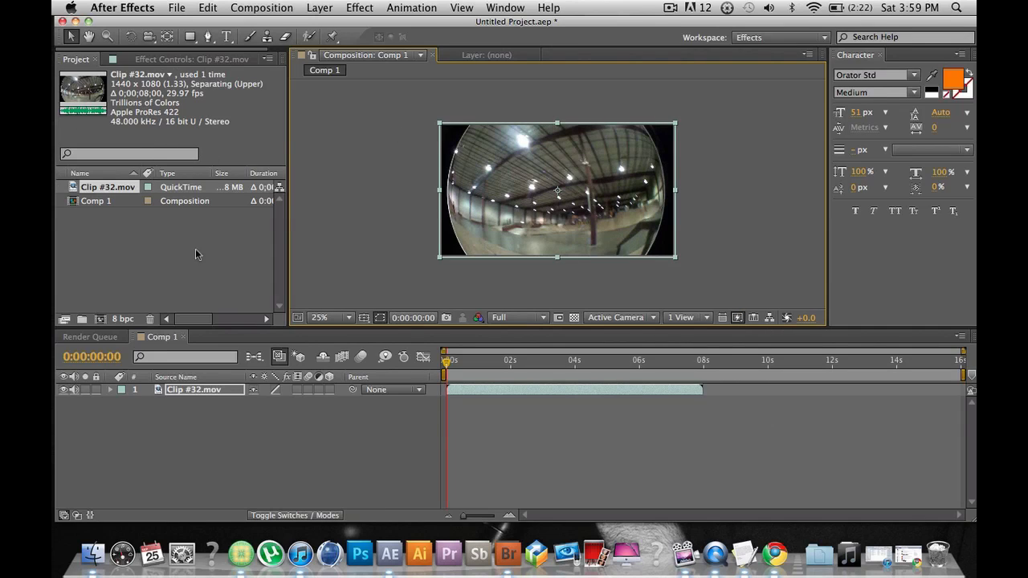
pyautogui.click(328, 321)
pyautogui.click(344, 321)
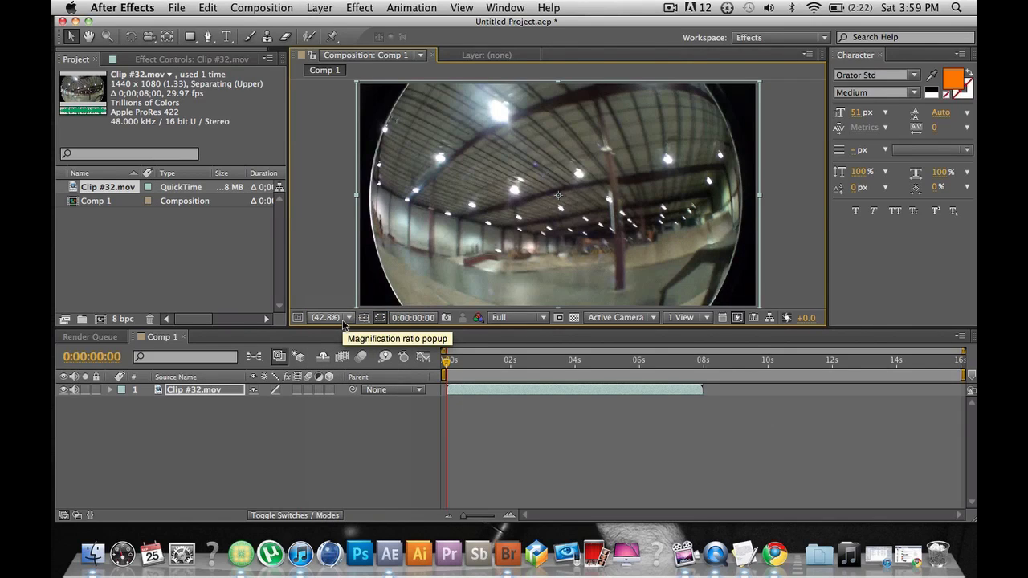
pyautogui.click(213, 391)
# Step: Enable Time Remapping on the Clip #32.mov layer and move the current time to 0:00:00:20
pyautogui.rightClick(213, 392)
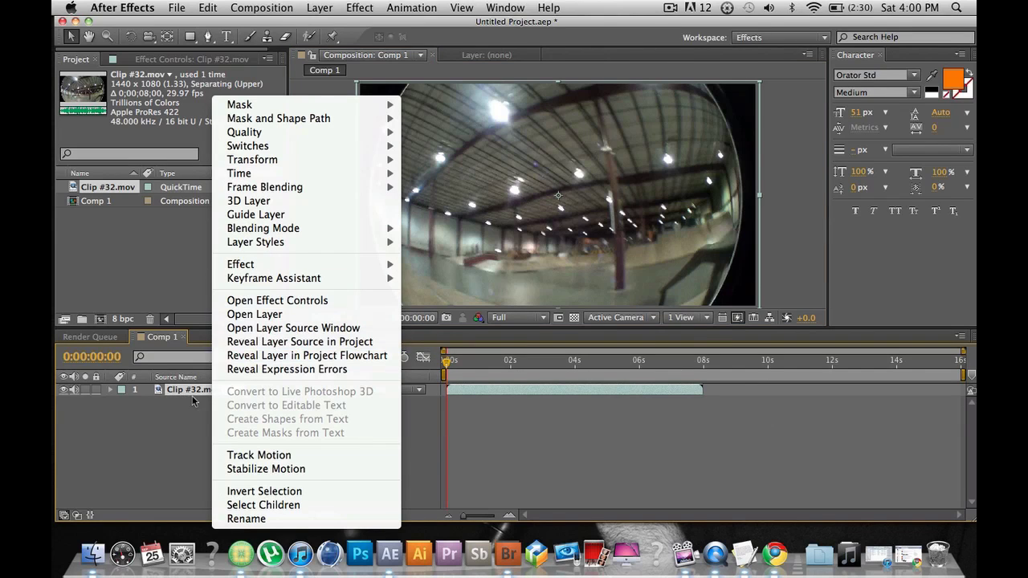
pyautogui.moveTo(276, 173)
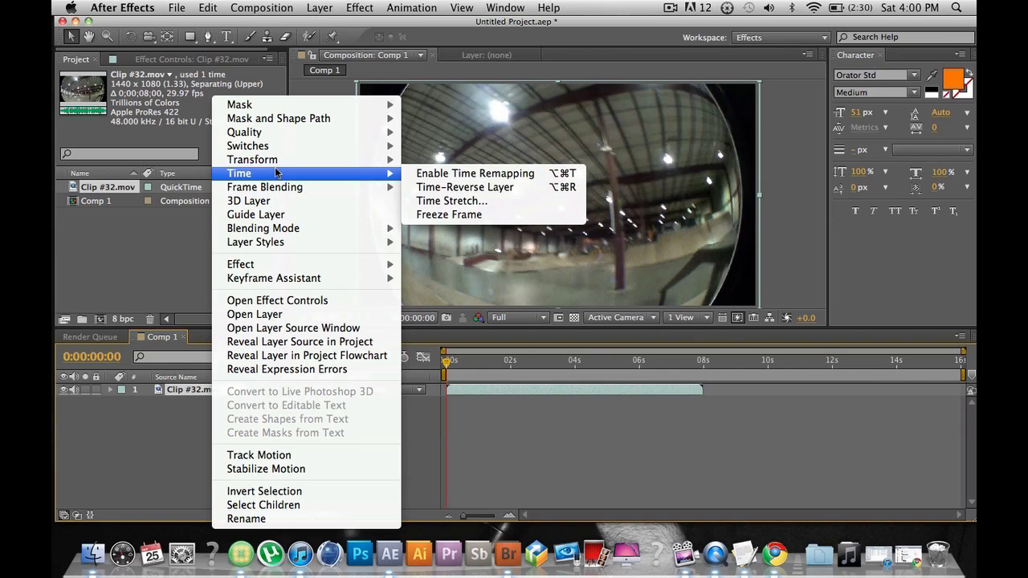
pyautogui.click(462, 174)
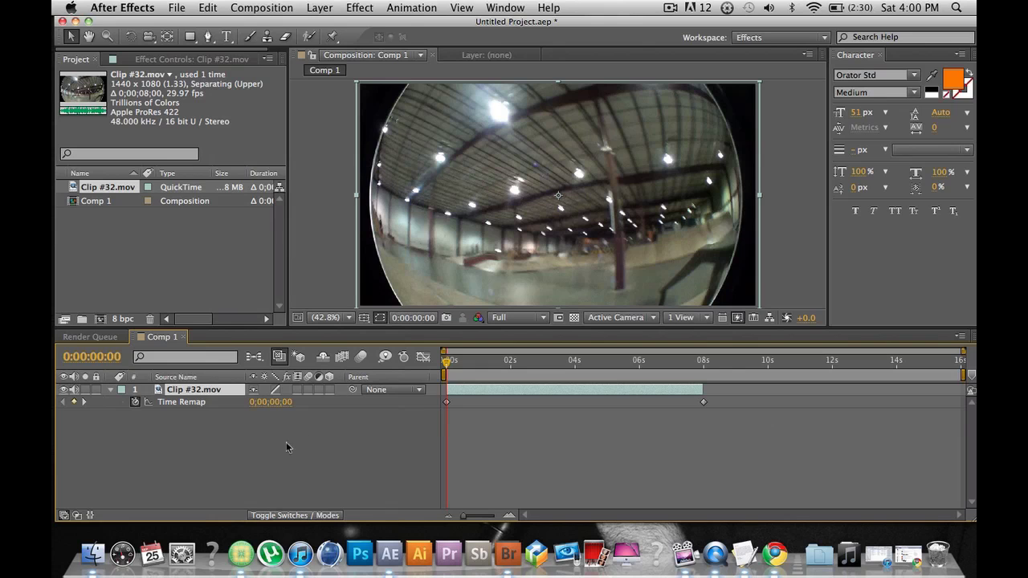
pyautogui.click(285, 458)
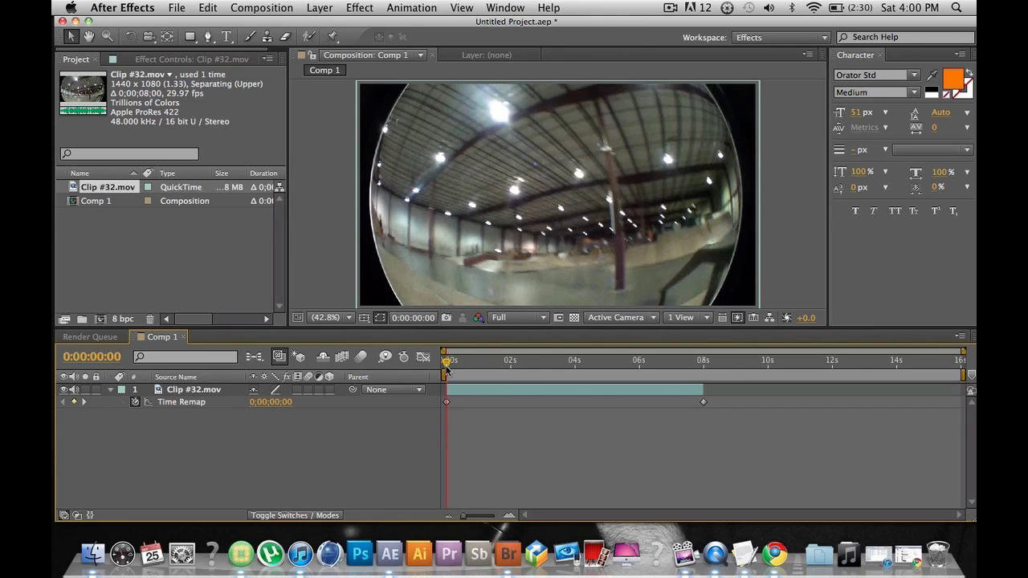
pyautogui.moveTo(448, 368); pyautogui.dragTo(589, 368)
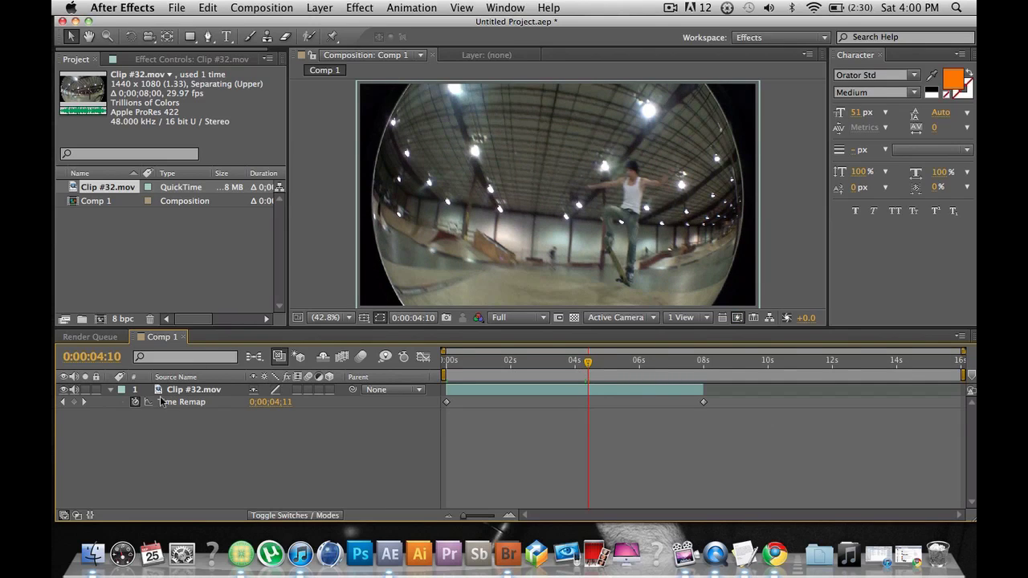
# Step: Add Time Remap keyframes at 0:00:04:10 and 0:00:05:00, scrubbing through the trick
pyautogui.click(73, 401)
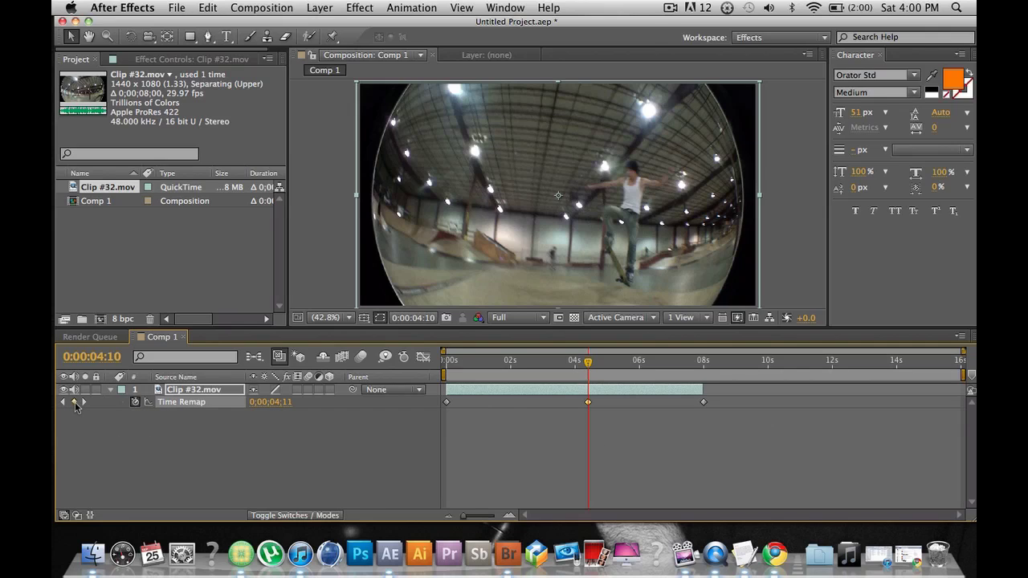
pyautogui.click(74, 401)
pyautogui.click(74, 401)
pyautogui.click(74, 402)
pyautogui.click(74, 401)
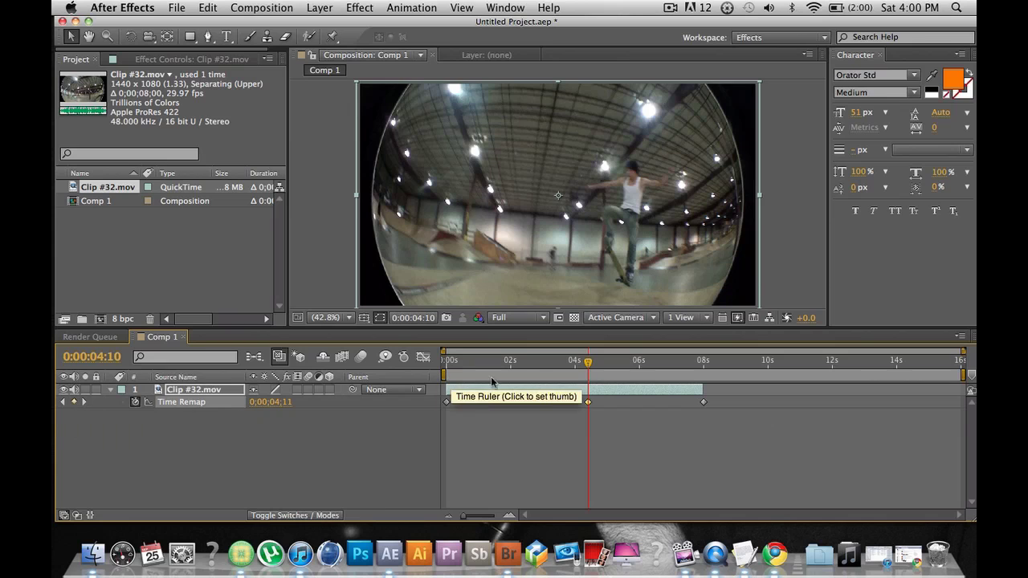
pyautogui.moveTo(589, 364); pyautogui.dragTo(610, 370)
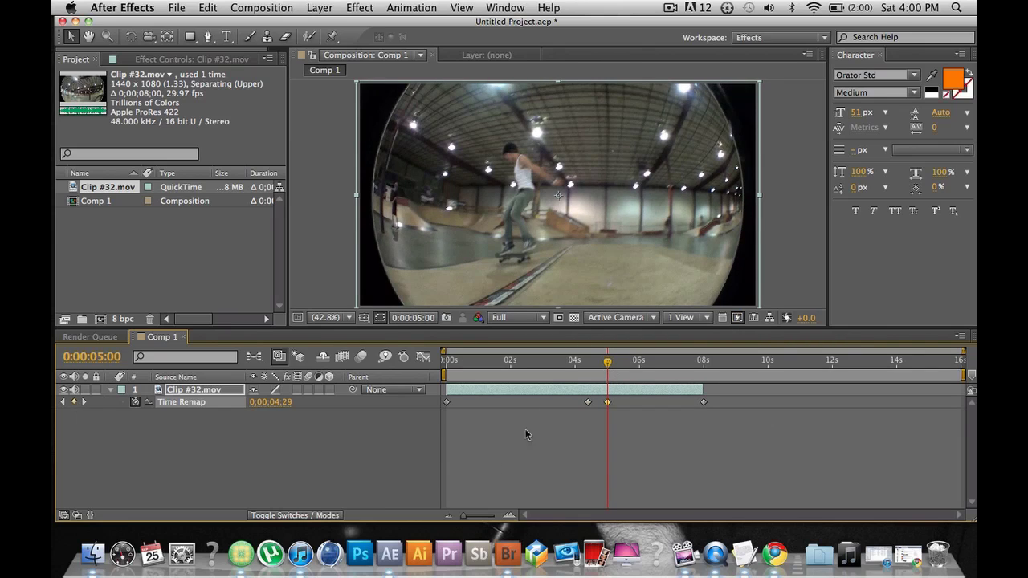
pyautogui.moveTo(610, 367); pyautogui.dragTo(594, 383)
# Step: Select all four Time Remap keyframes and the skateboard clip layer
pyautogui.click(205, 441)
pyautogui.click(191, 402)
pyautogui.click(181, 390)
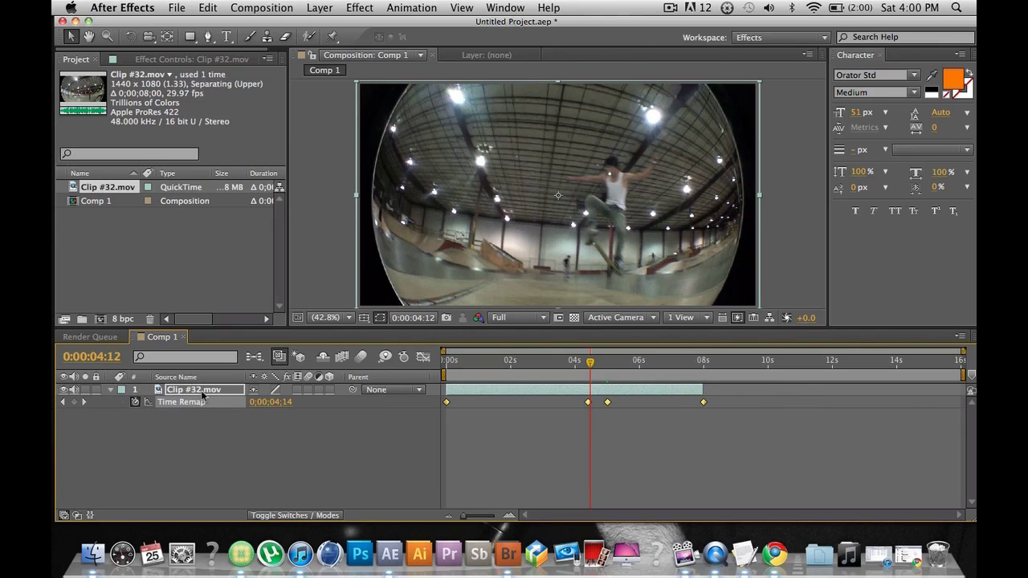
# Step: In the Time Remap speed graph, stretch the slow-motion section out longer in time
pyautogui.click(423, 357)
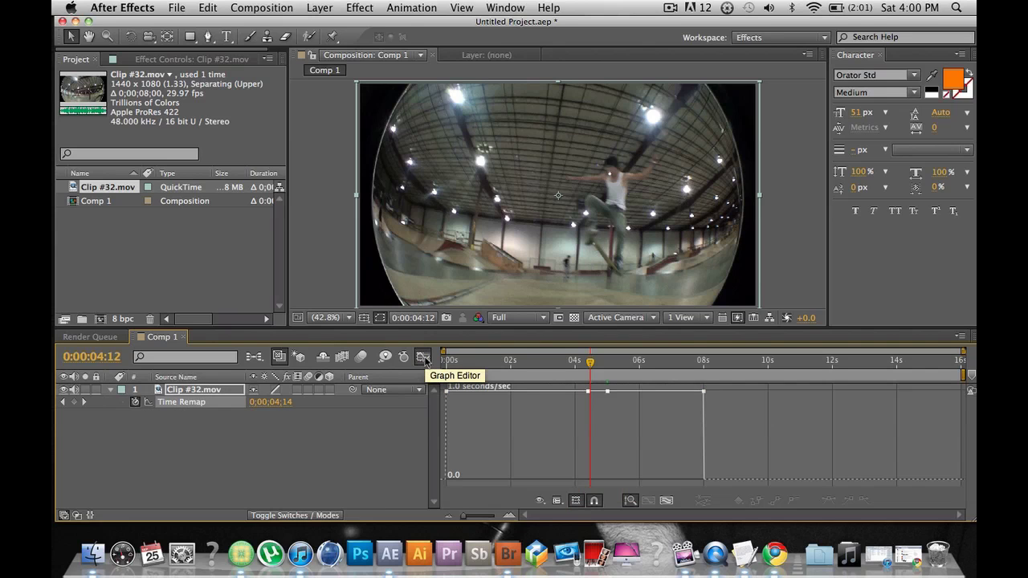
pyautogui.moveTo(591, 362); pyautogui.dragTo(622, 398)
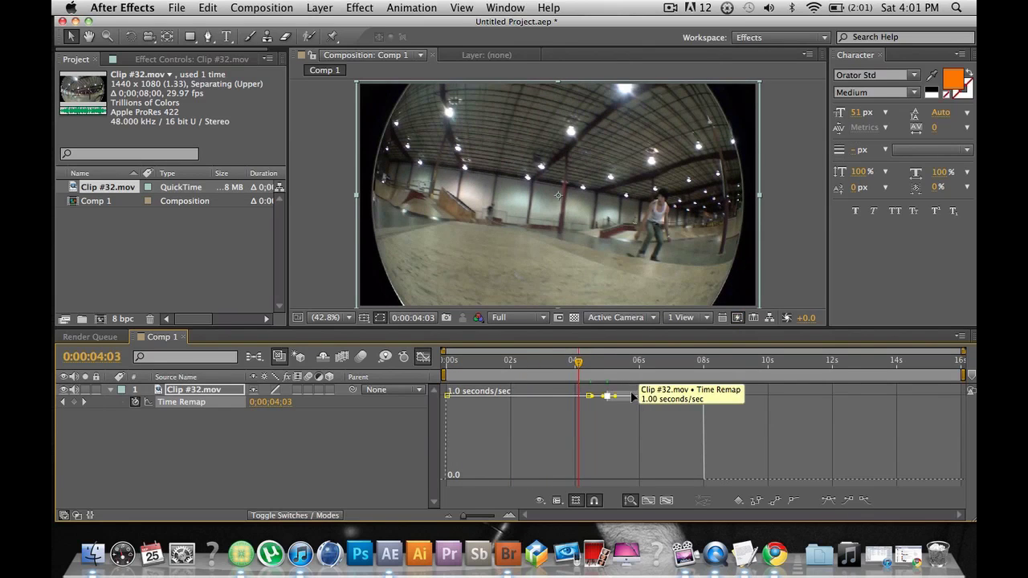
pyautogui.hotkey('shift', 'F3')
pyautogui.press('space')
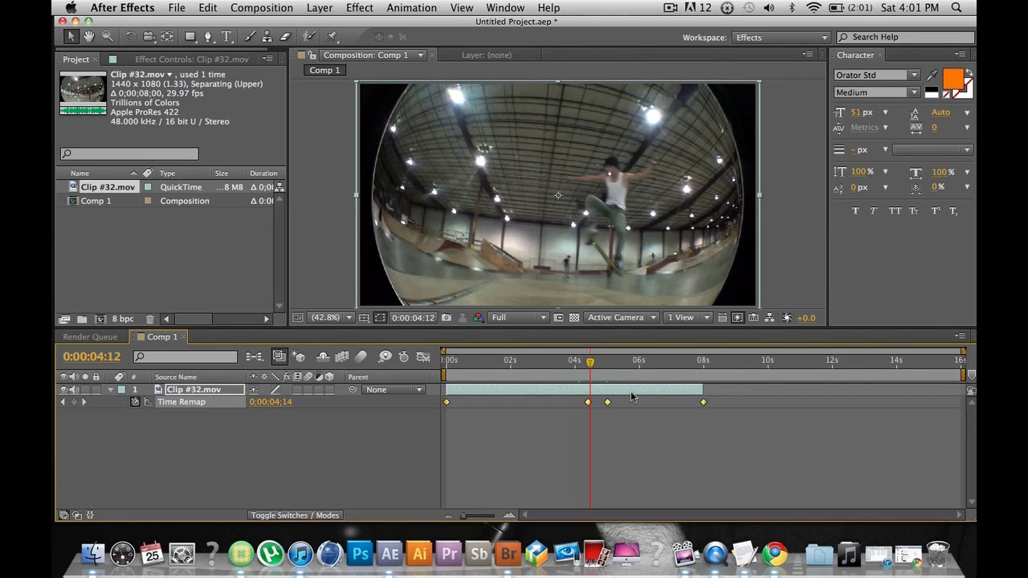
pyautogui.click(423, 356)
pyautogui.click(637, 393)
pyautogui.moveTo(637, 393)
pyautogui.mouseDown()
pyautogui.moveTo(683, 424)
pyautogui.moveTo(667, 413)
pyautogui.moveTo(677, 399)
pyautogui.moveTo(726, 398)
pyautogui.mouseUp()
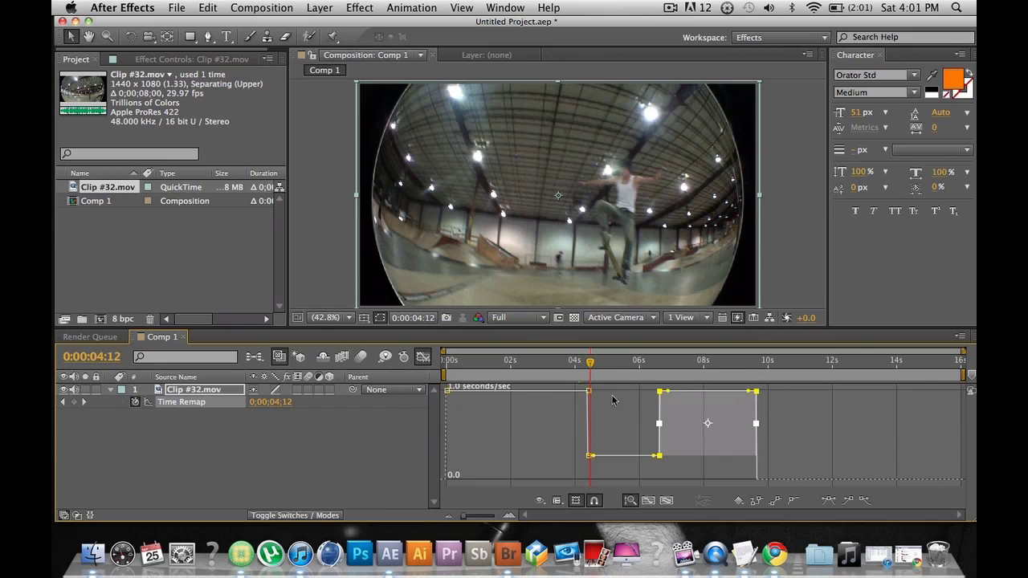
# Step: Ease the speed drop at 0:00:04:10 and the recovery at 0:00:06:16 into smooth curves
pyautogui.click(548, 436)
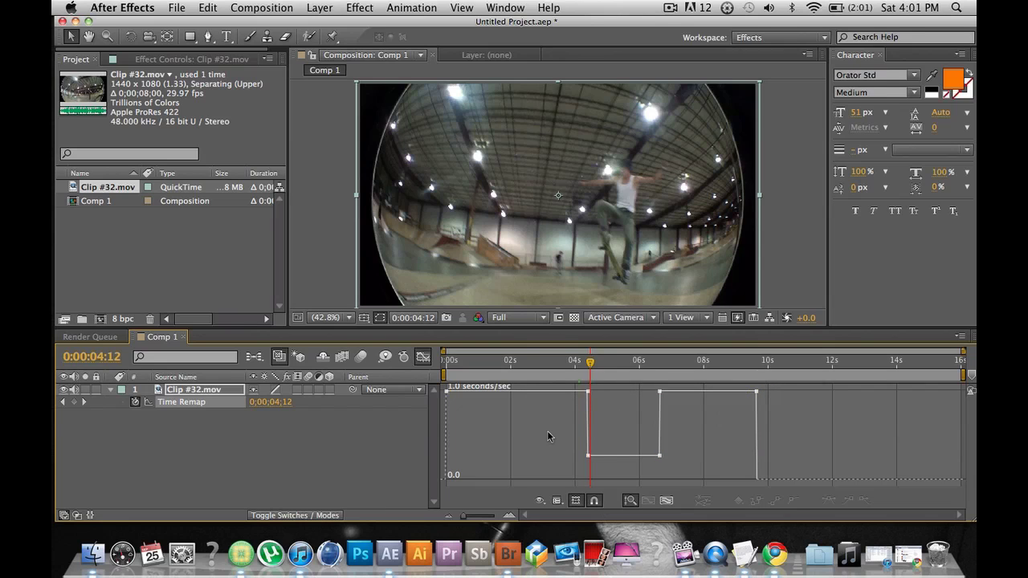
pyautogui.moveTo(593, 361); pyautogui.dragTo(575, 364)
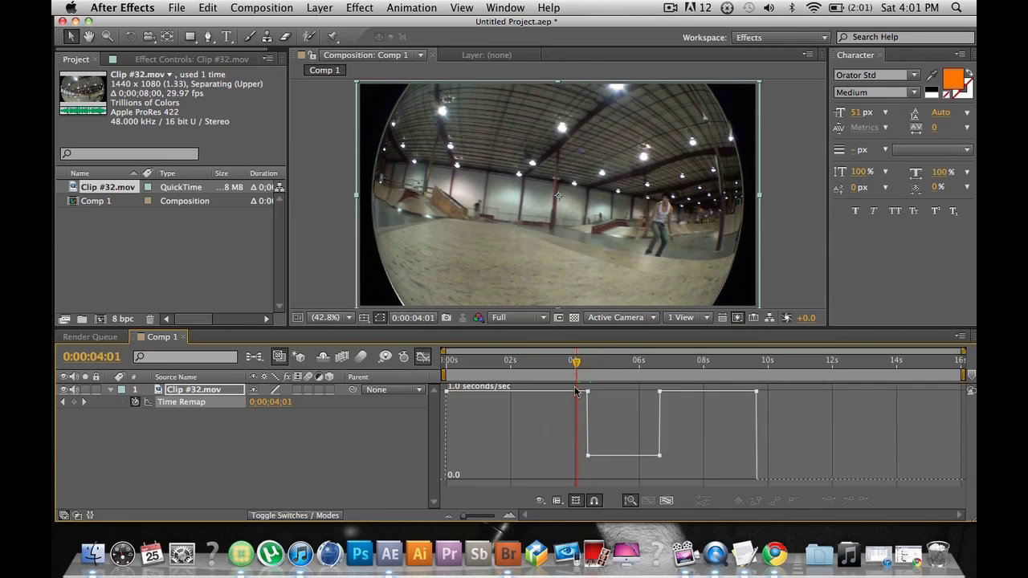
pyautogui.doubleClick(587, 456)
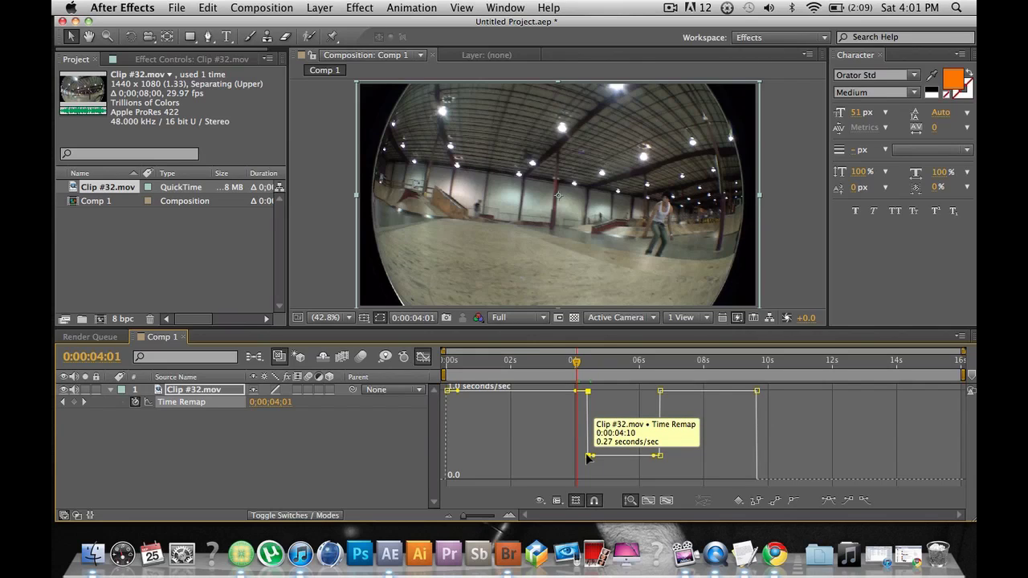
pyautogui.click(587, 456)
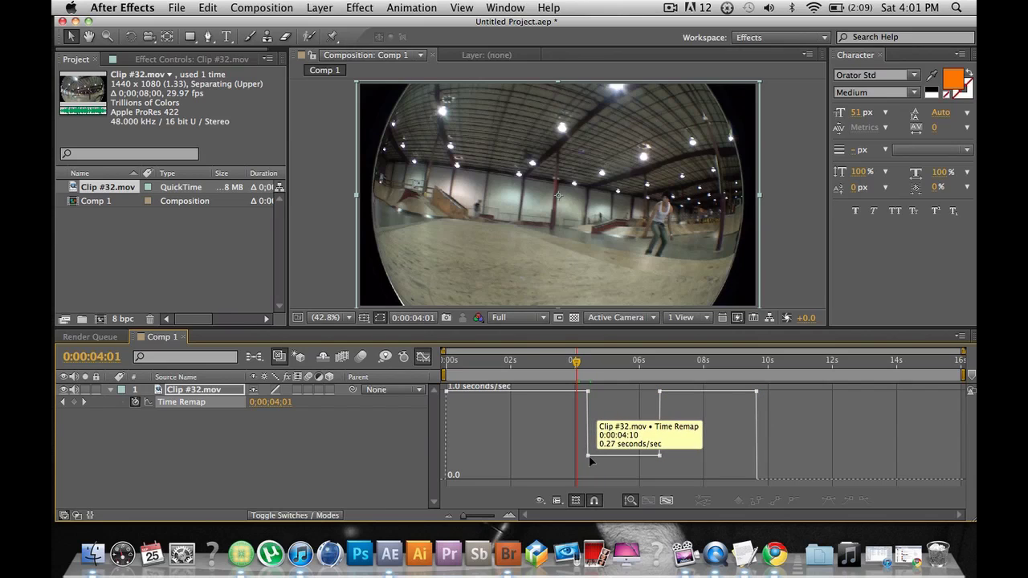
pyautogui.moveTo(590, 460); pyautogui.dragTo(588, 399)
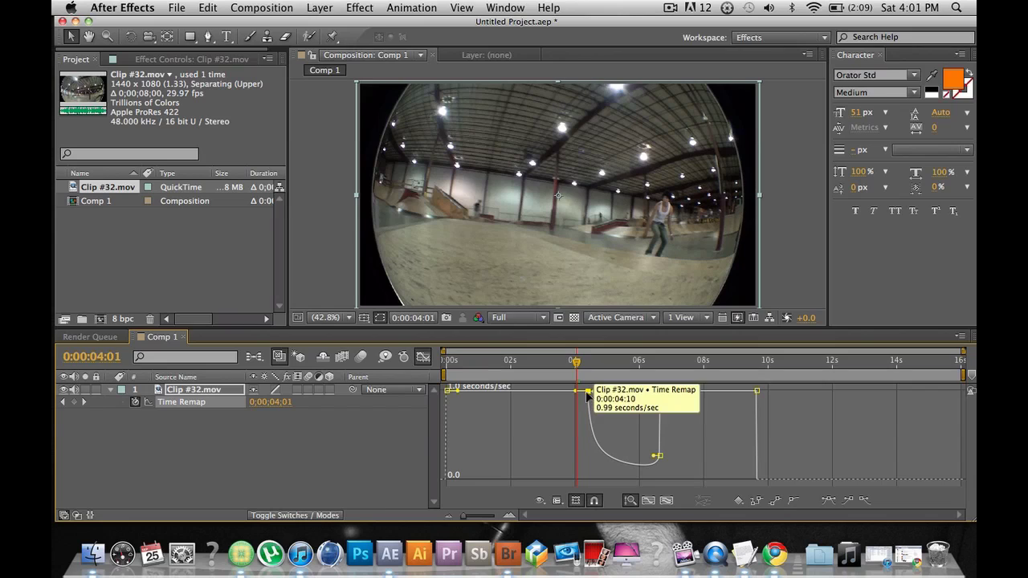
pyautogui.click(677, 457)
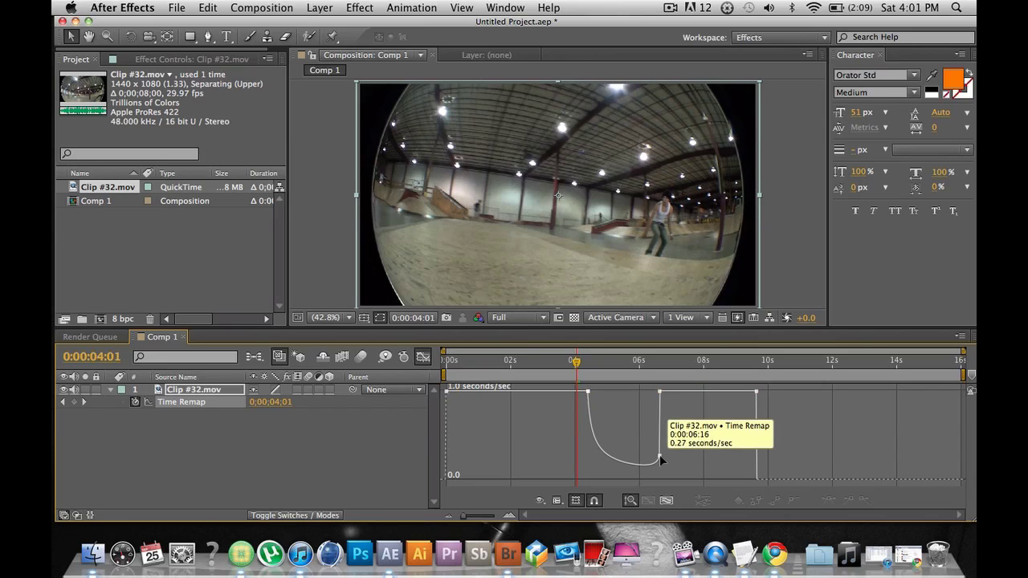
pyautogui.moveTo(659, 455); pyautogui.dragTo(658, 393)
pyautogui.click(711, 400)
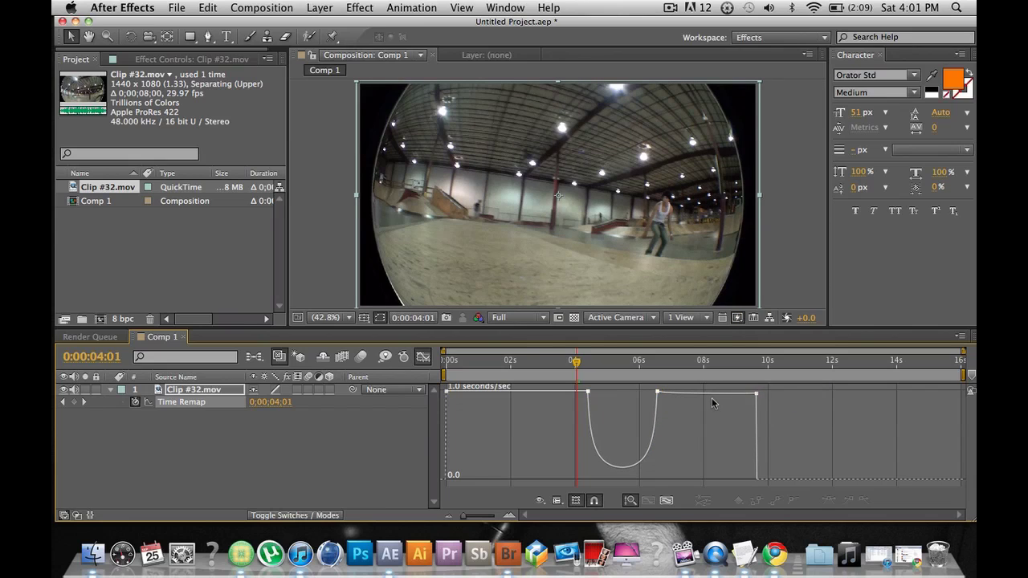
# Step: Move the full-speed section after the dip 11 frames earlier and scrub back to review
pyautogui.moveTo(681, 391)
pyautogui.mouseDown()
pyautogui.moveTo(640, 395)
pyautogui.moveTo(695, 396)
pyautogui.mouseUp()
pyautogui.moveTo(696, 399); pyautogui.dragTo(696, 398)
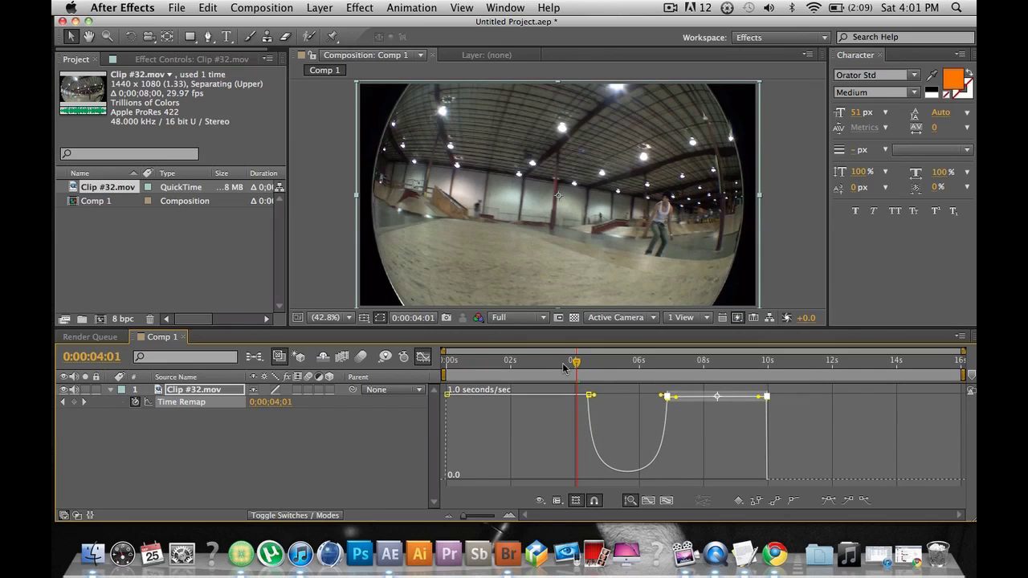
pyautogui.press('.')
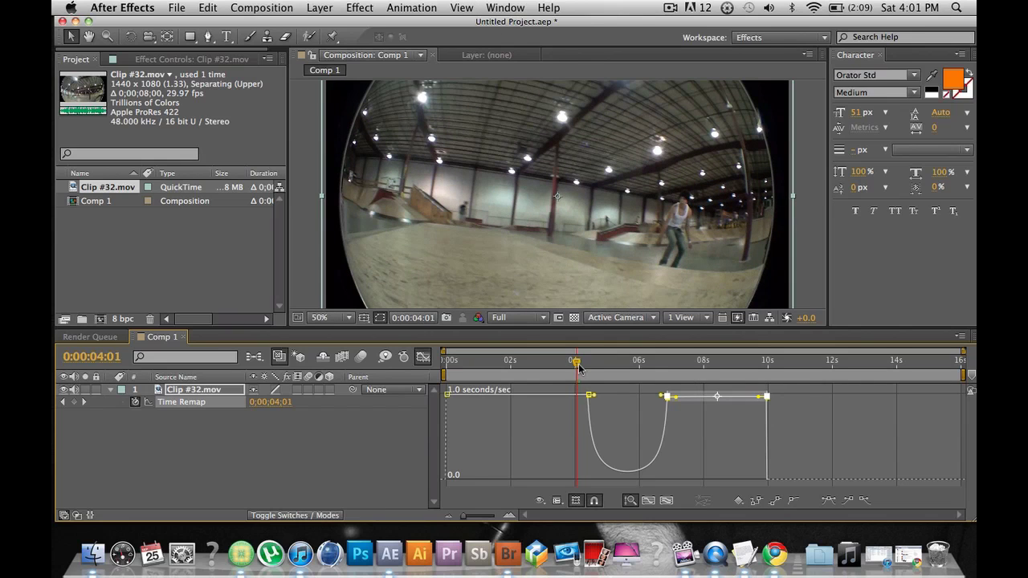
pyautogui.moveTo(570, 365)
pyautogui.mouseDown()
pyautogui.moveTo(473, 368)
pyautogui.moveTo(561, 367)
pyautogui.mouseUp()
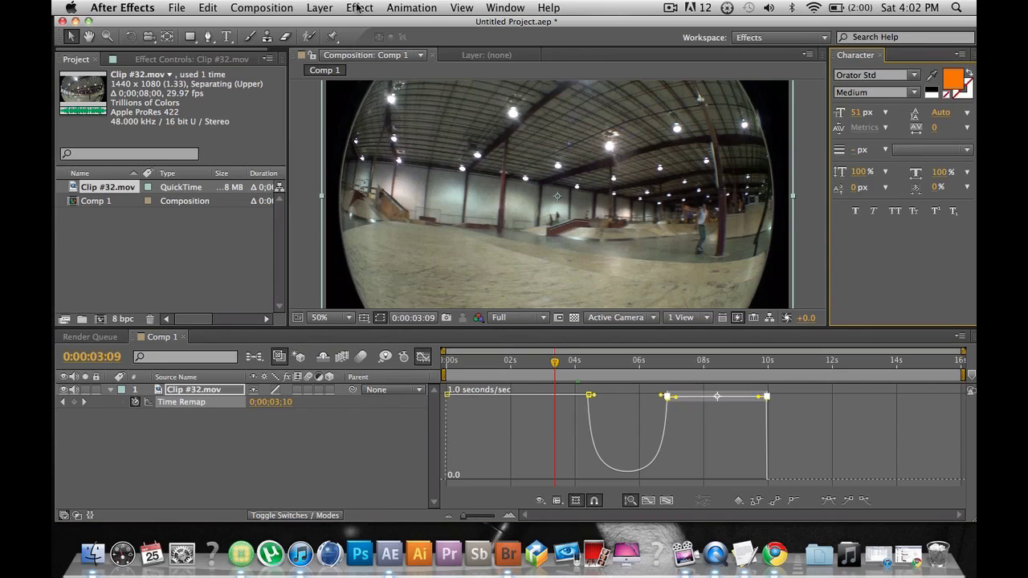
# Step: Bring up the Preview panel after briefly showing and closing the Audio panel
pyautogui.click(262, 7)
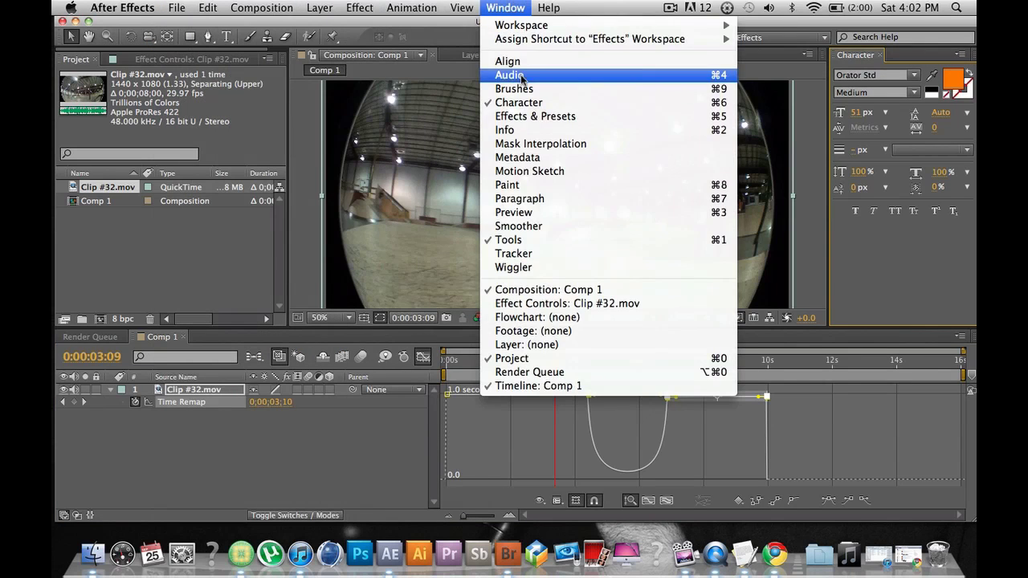
pyautogui.click(514, 77)
pyautogui.click(866, 54)
pyautogui.click(461, 8)
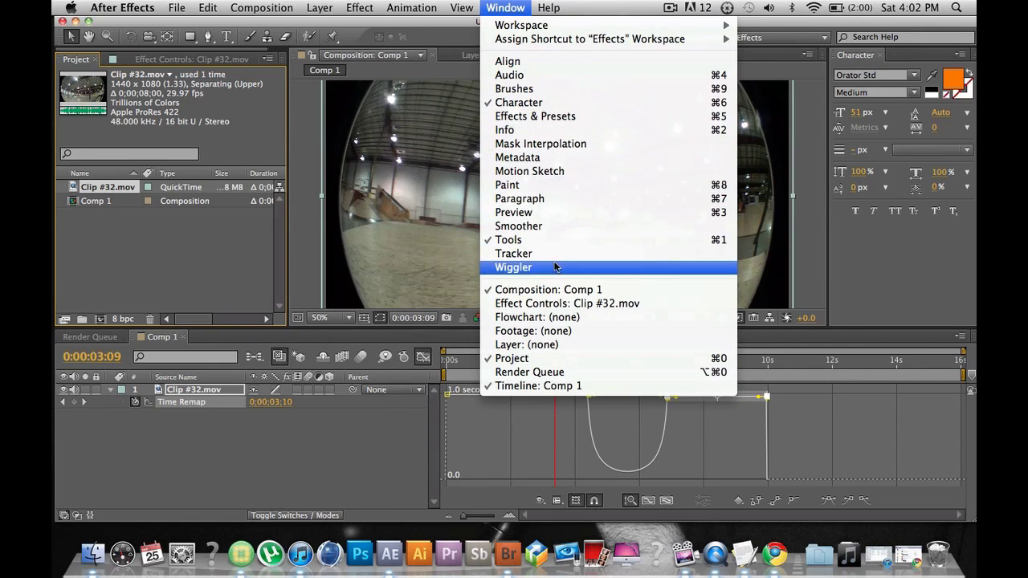
pyautogui.click(551, 212)
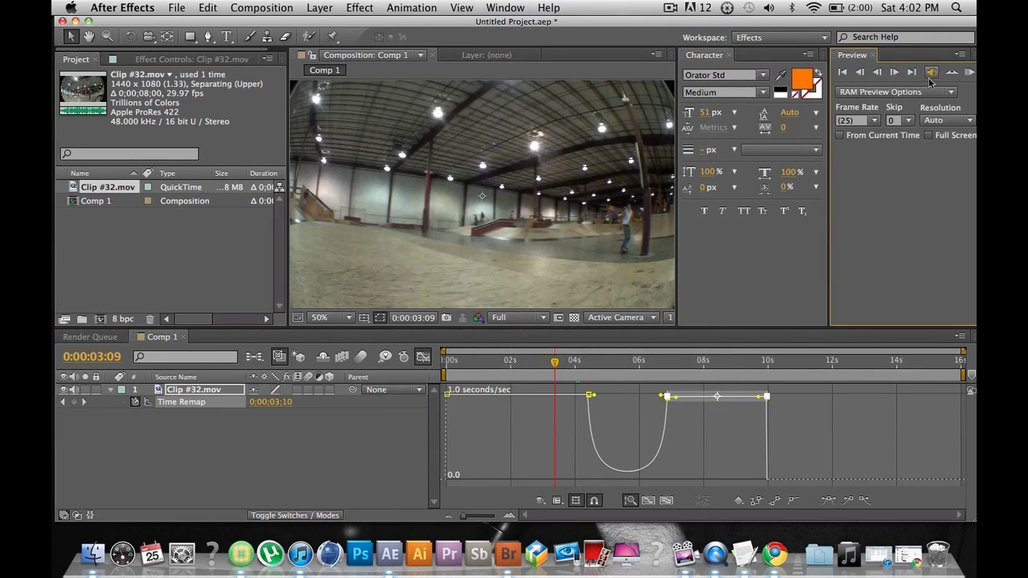
# Step: RAM Preview the speed ramp with the viewer fit to the composition, toggling system mute
pyautogui.click(970, 73)
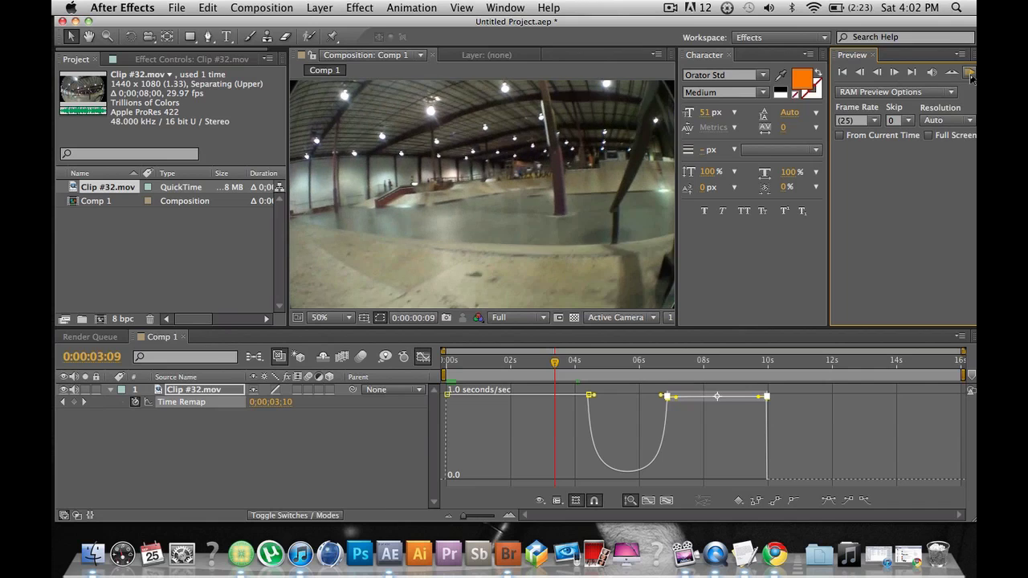
pyautogui.click(330, 318)
pyautogui.click(331, 319)
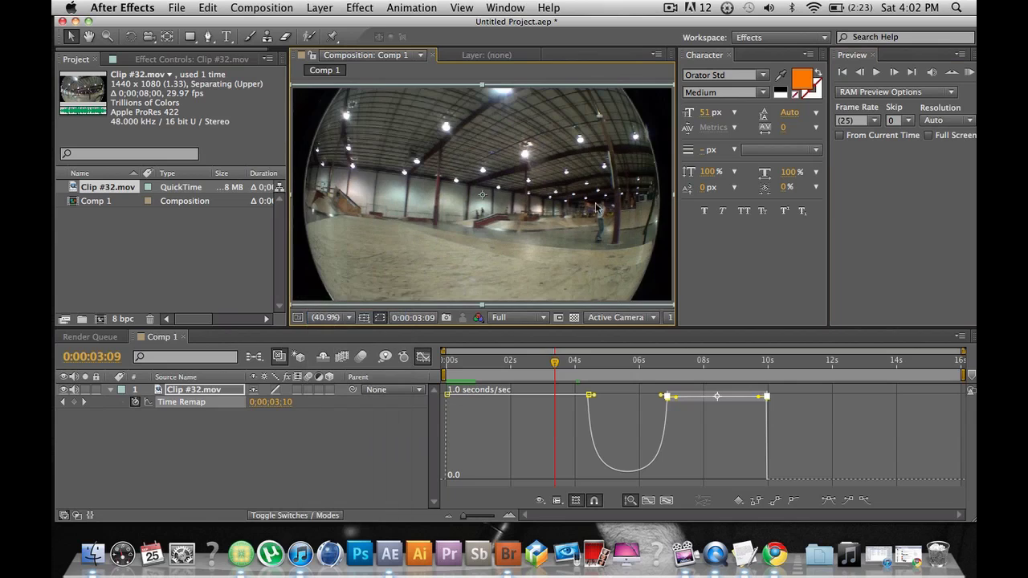
pyautogui.click(971, 72)
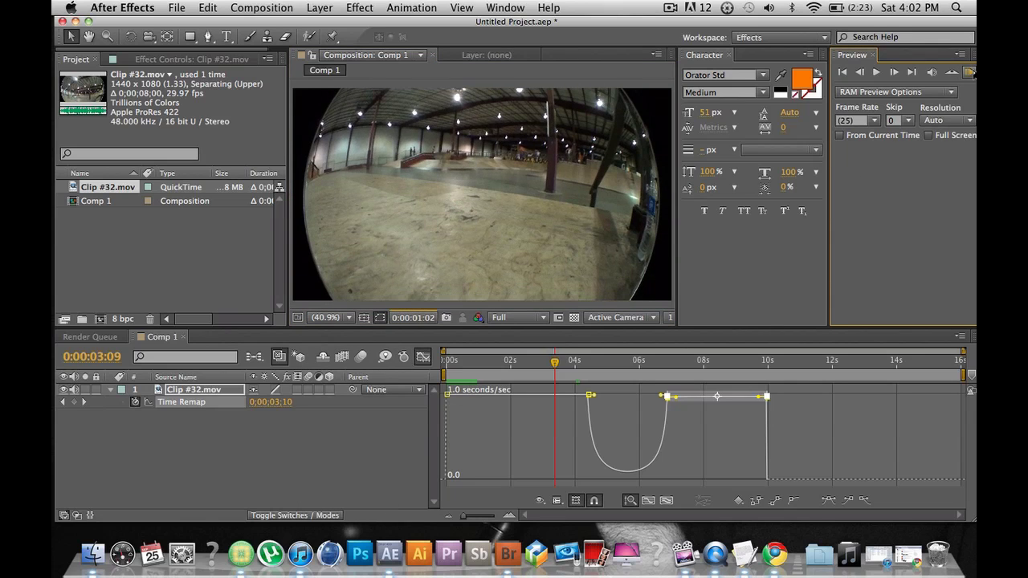
pyautogui.press('XF86AudioMute')
pyautogui.press('XF86AudioMute')
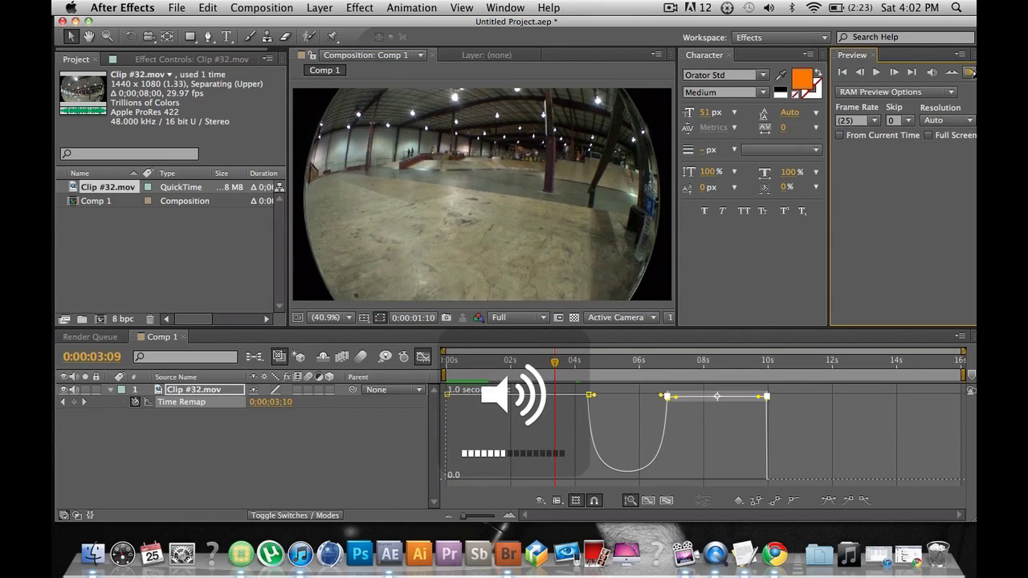
pyautogui.press('XF86AudioMute')
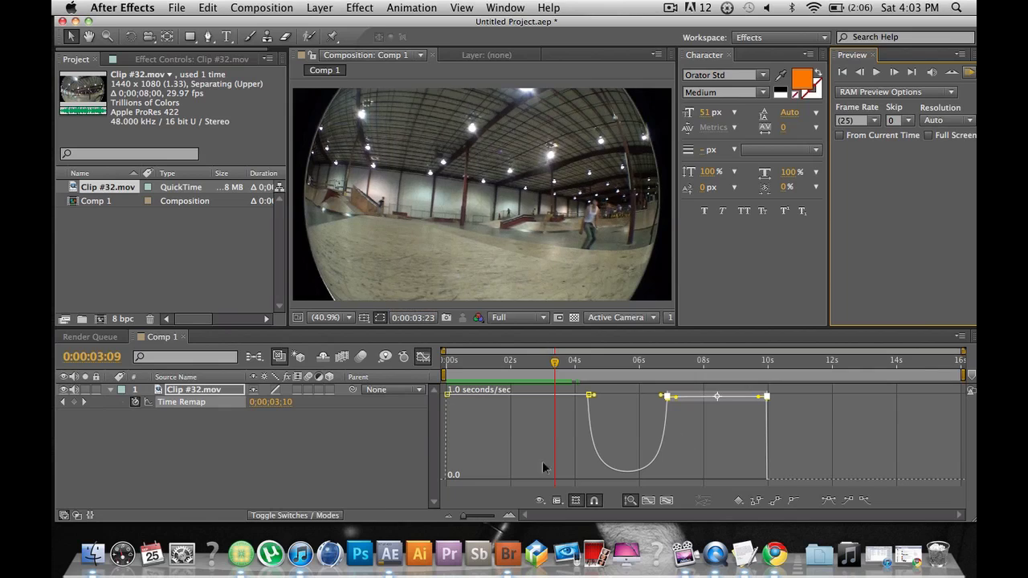
pyautogui.click(775, 553)
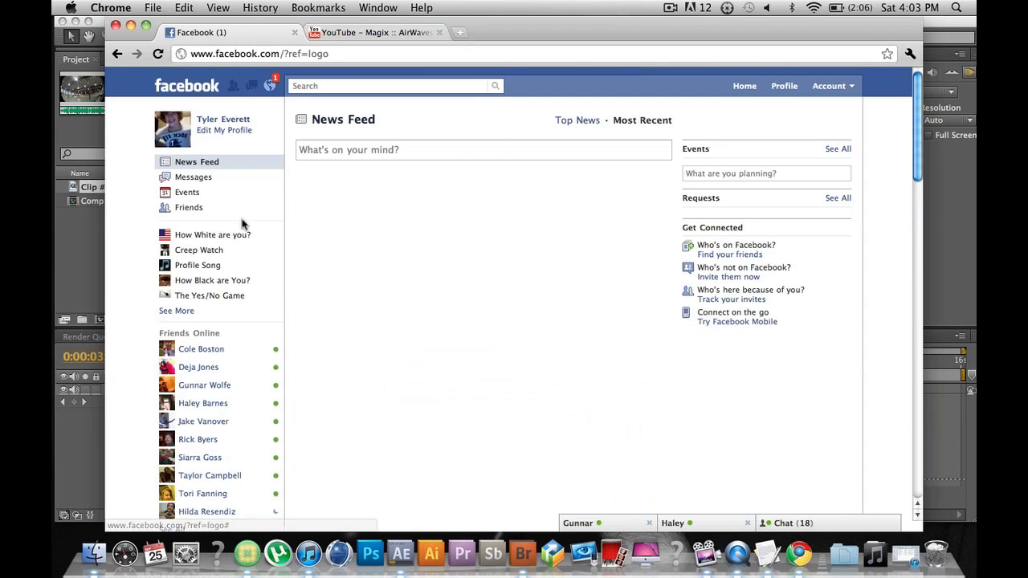
# Step: Comment 'haha nope' on the Facebook post, minimise Chrome, and resume the After Effects preview
pyautogui.click(320, 148)
pyautogui.click(514, 288)
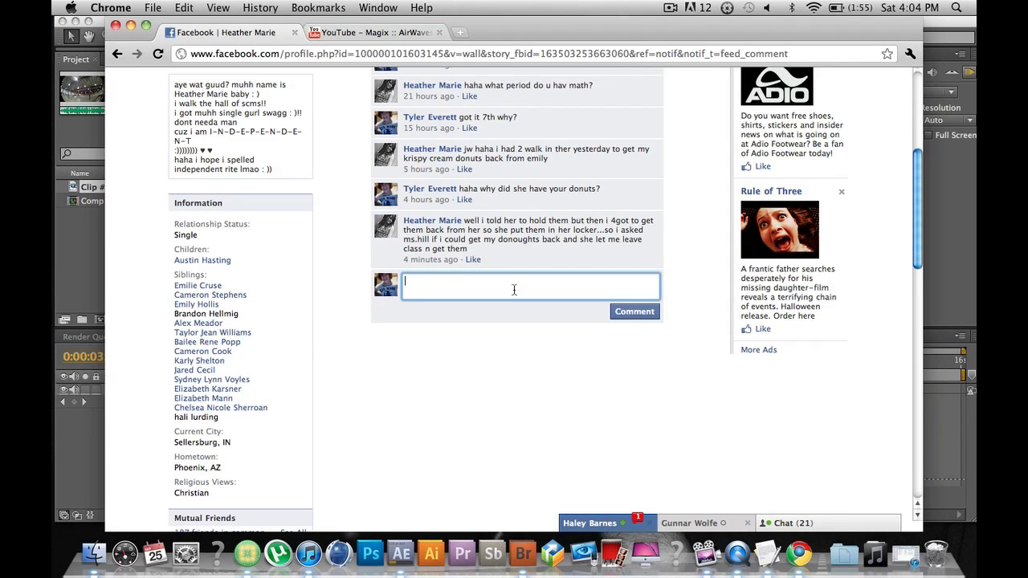
pyautogui.write('haha nope')
pyautogui.scroll(5, 321, 241)
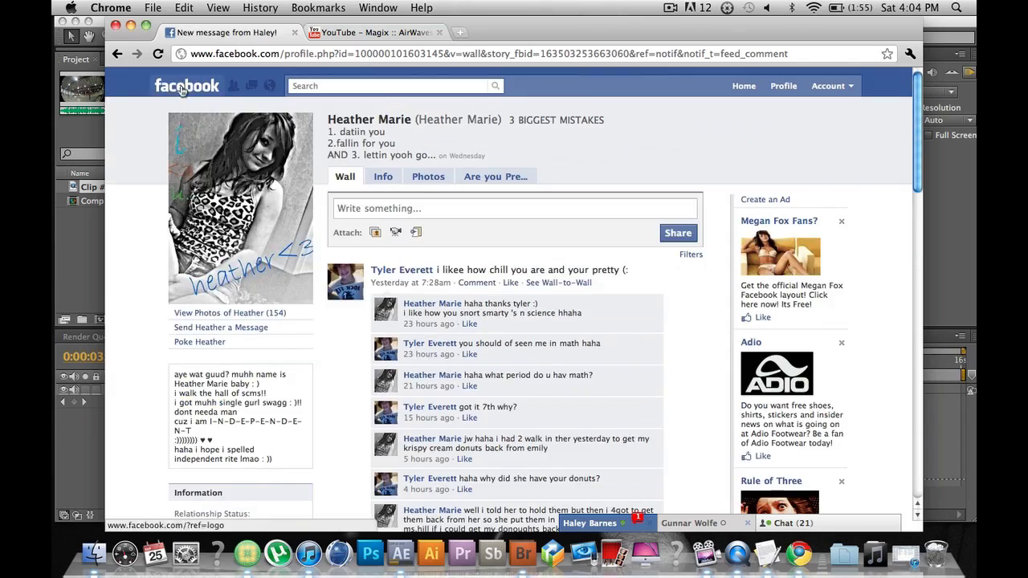
pyautogui.press('super+m')
pyautogui.click(878, 73)
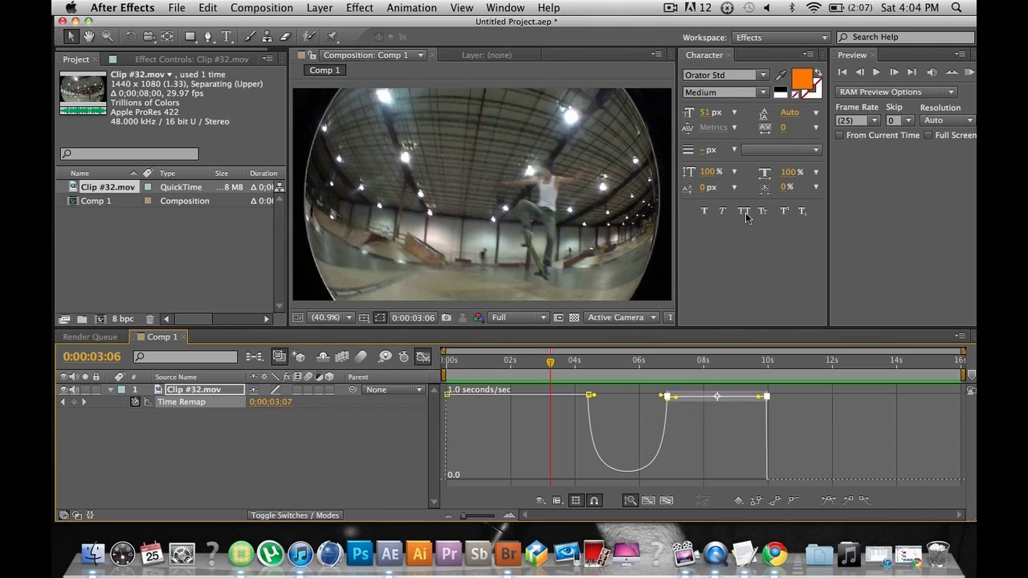
# Step: Restart the RAM Preview and raise the system volume, then stop playback
pyautogui.click(505, 374)
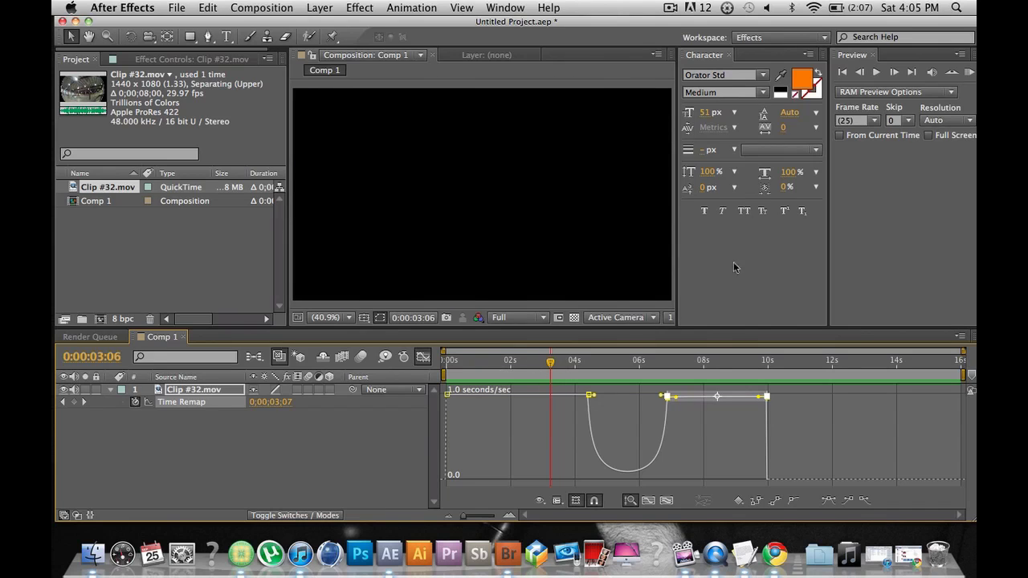
pyautogui.click(969, 73)
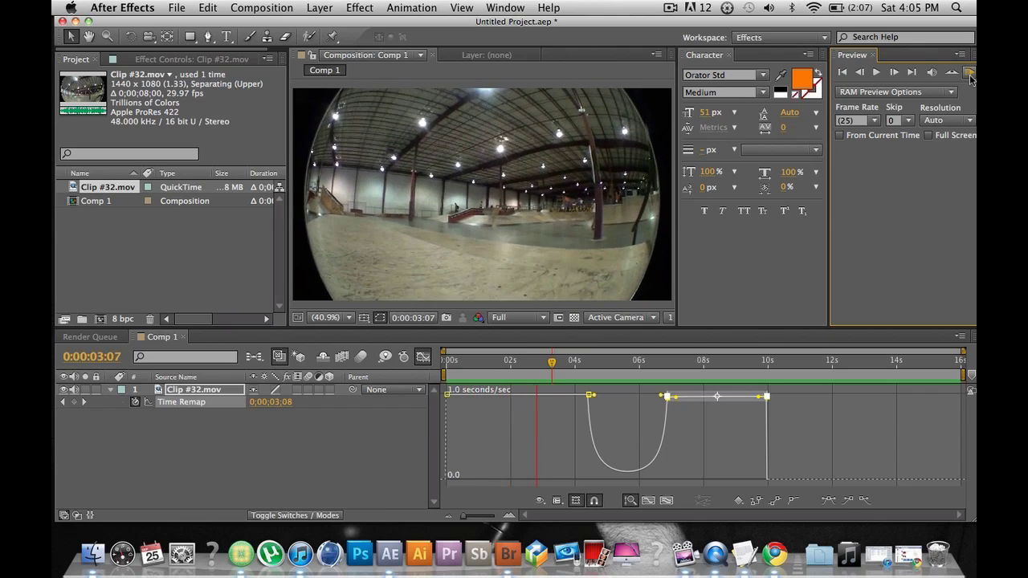
pyautogui.press('XF86AudioRaiseVolume')
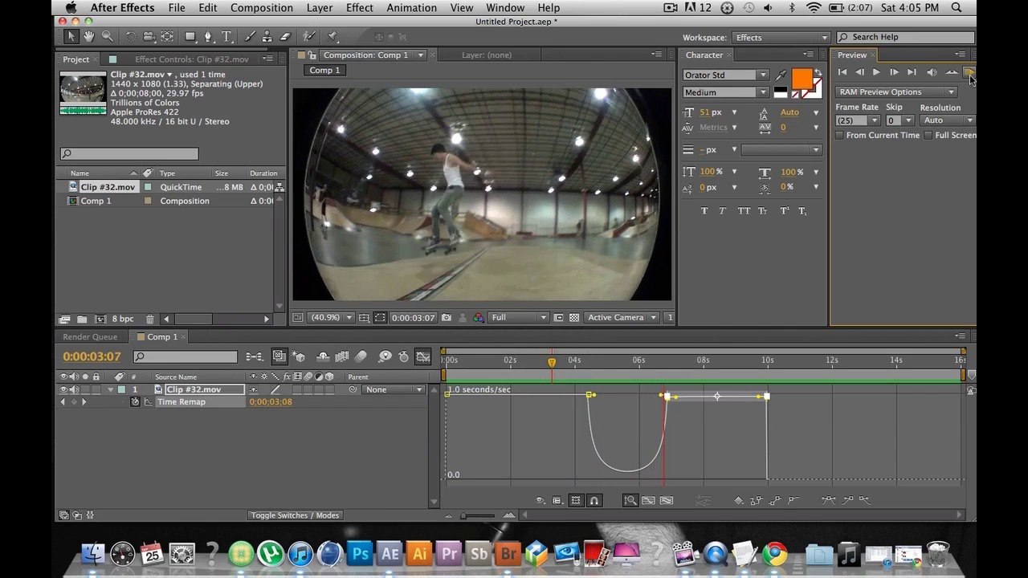
pyautogui.click(971, 74)
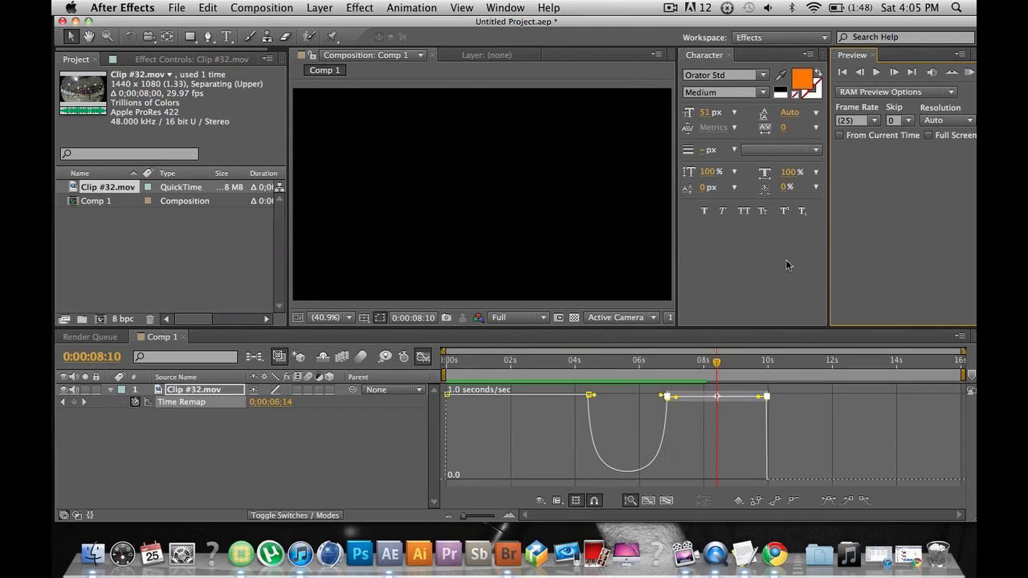
# Step: Replay the ramp from about 0:00:03:12 with sound unmuted and turned up
pyautogui.moveTo(721, 371); pyautogui.dragTo(562, 373)
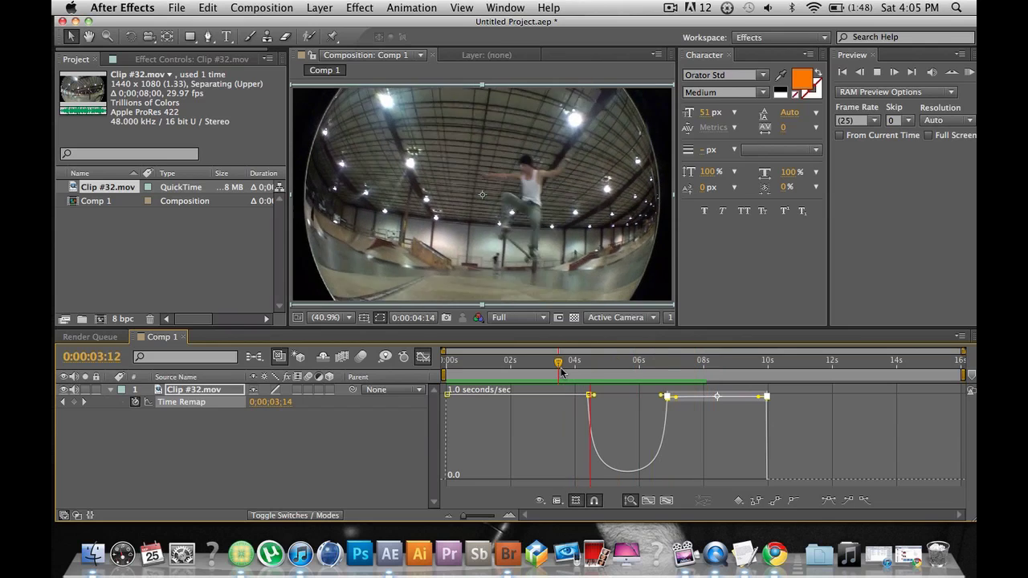
pyautogui.press('XF86AudioMute')
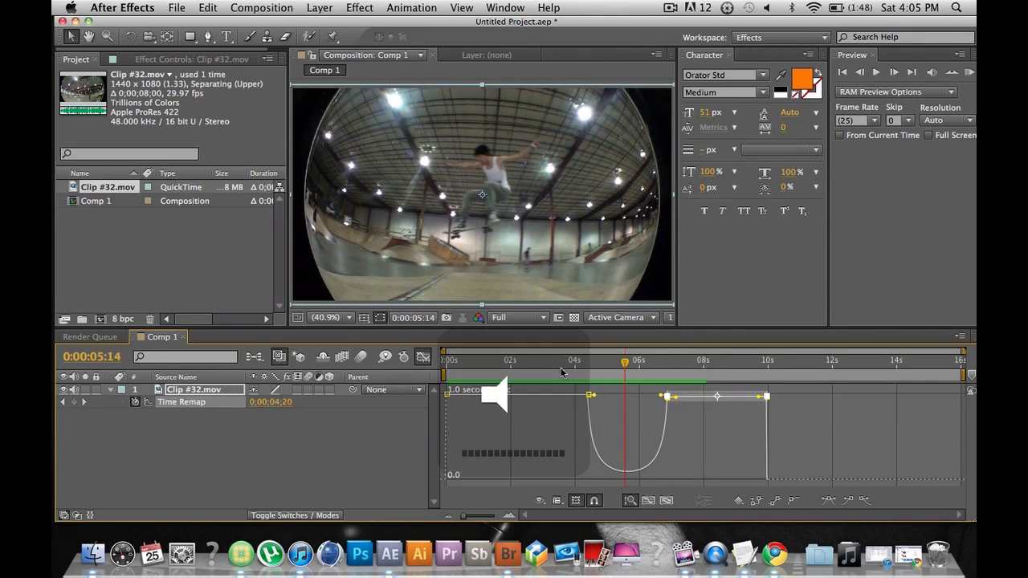
pyautogui.press('XF86AudioRaiseVolume')
pyautogui.click(969, 73)
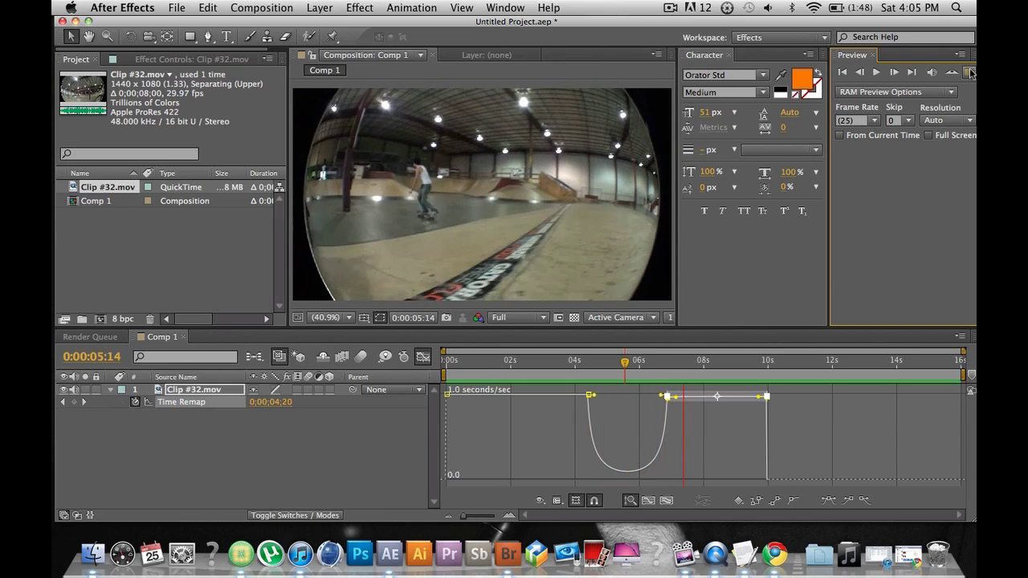
pyautogui.press('space')
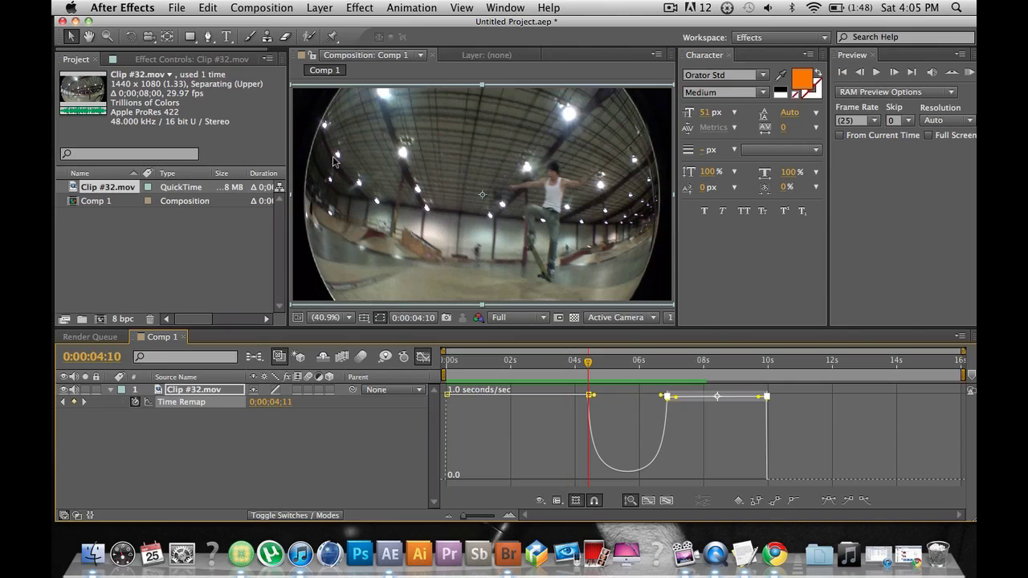
pyautogui.click(262, 8)
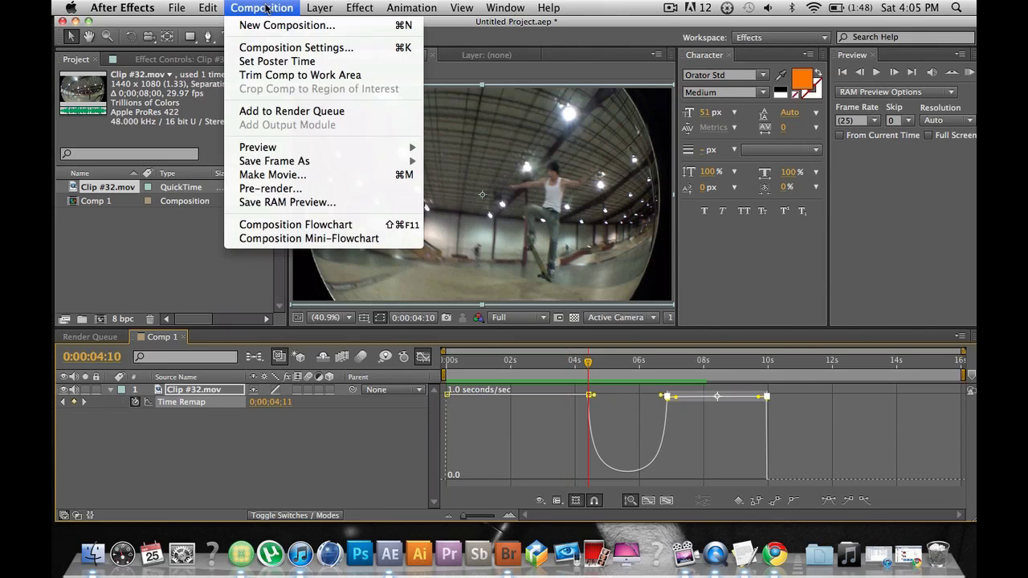
# Step: Queue Comp 1 for rendering with a custom QuickTime output module including audio output
pyautogui.click(272, 114)
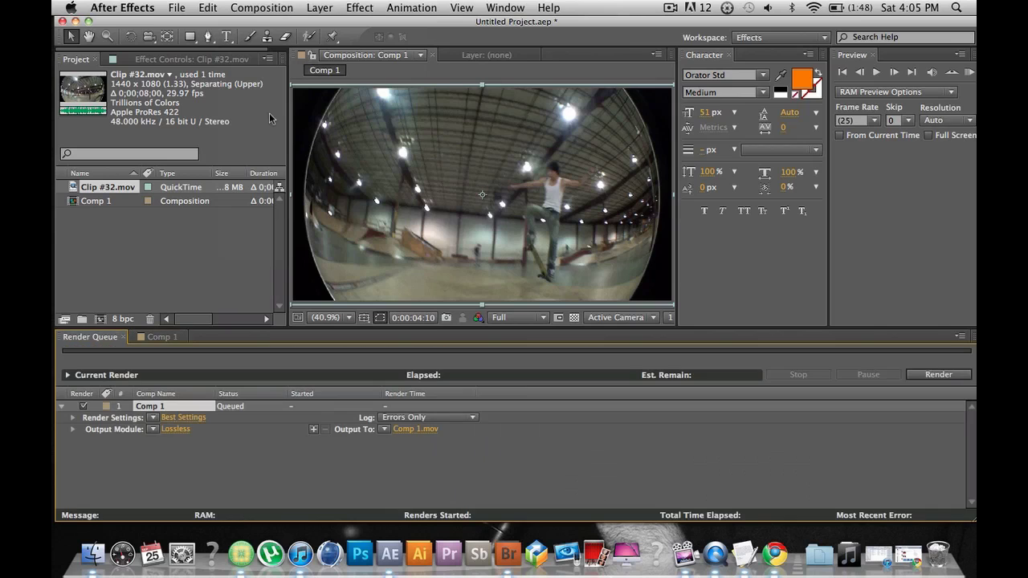
pyautogui.click(158, 427)
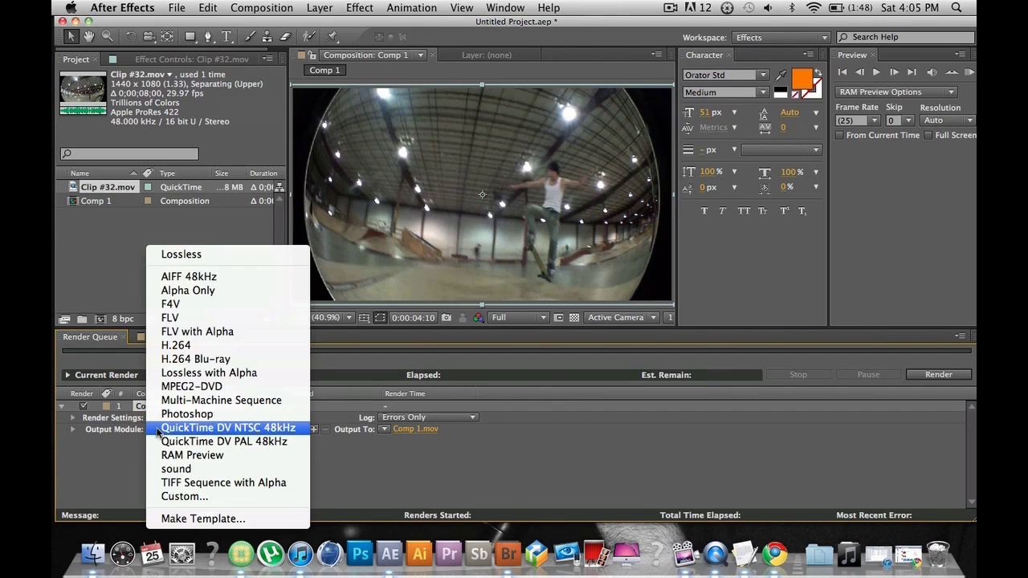
pyautogui.click(192, 497)
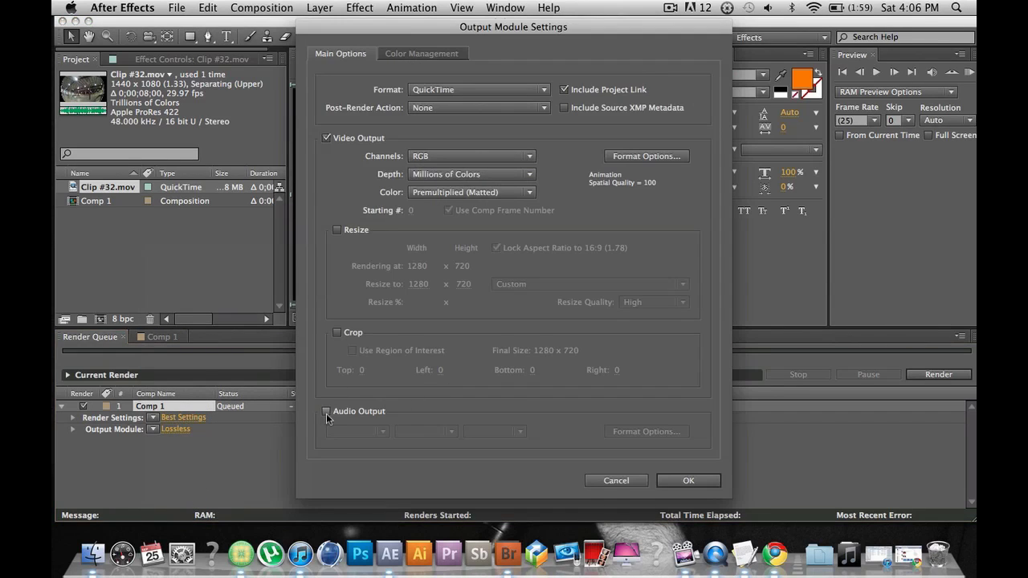
pyautogui.click(326, 412)
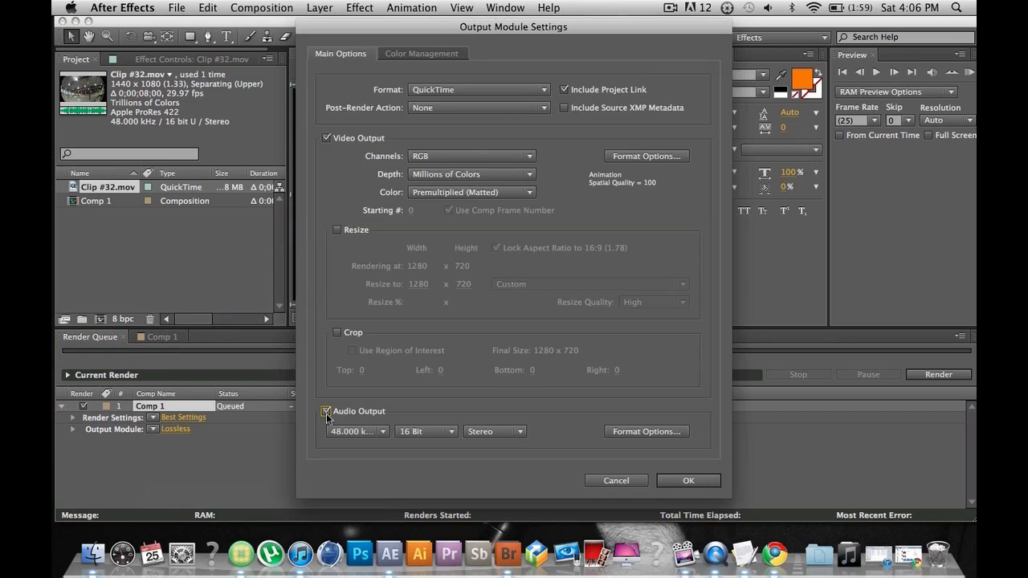
pyautogui.click(709, 479)
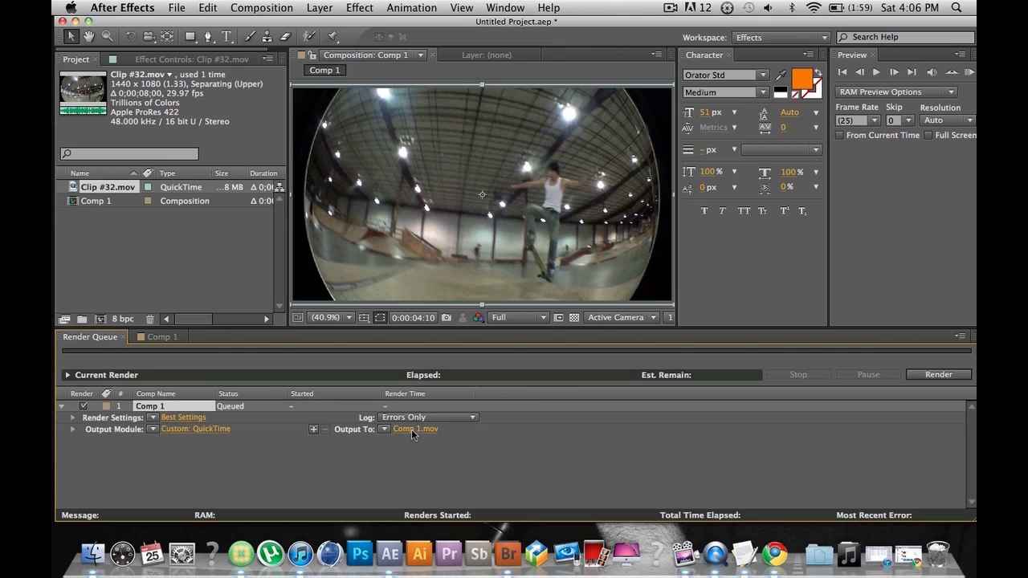
pyautogui.click(412, 430)
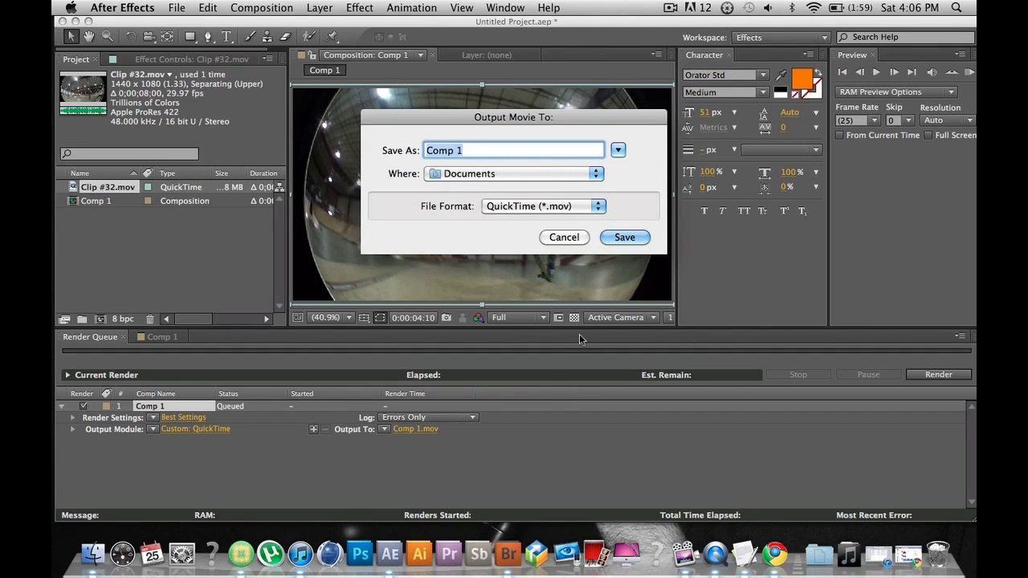
# Step: Name the render output 'rammpeed tut', save it to the Desktop as QuickTime (*.mov)
pyautogui.write('rammpeed tut')
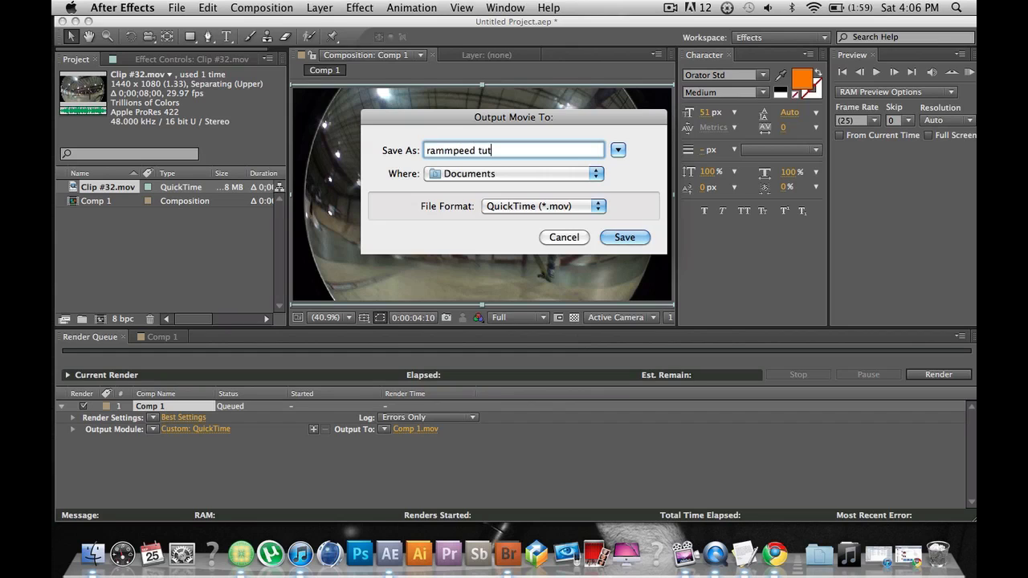
pyautogui.click(481, 173)
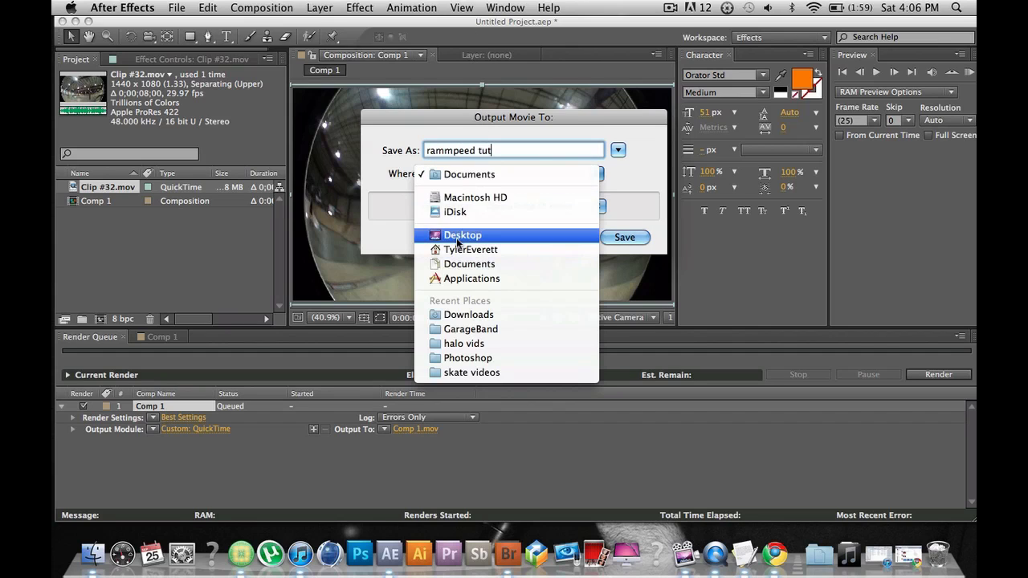
pyautogui.click(454, 231)
pyautogui.click(567, 208)
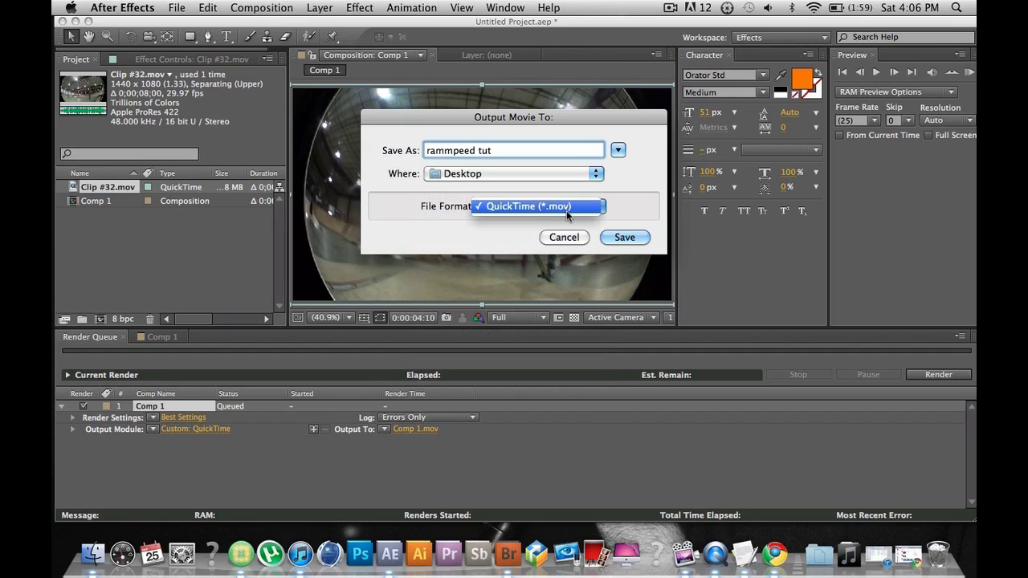
pyautogui.click(567, 210)
pyautogui.click(626, 237)
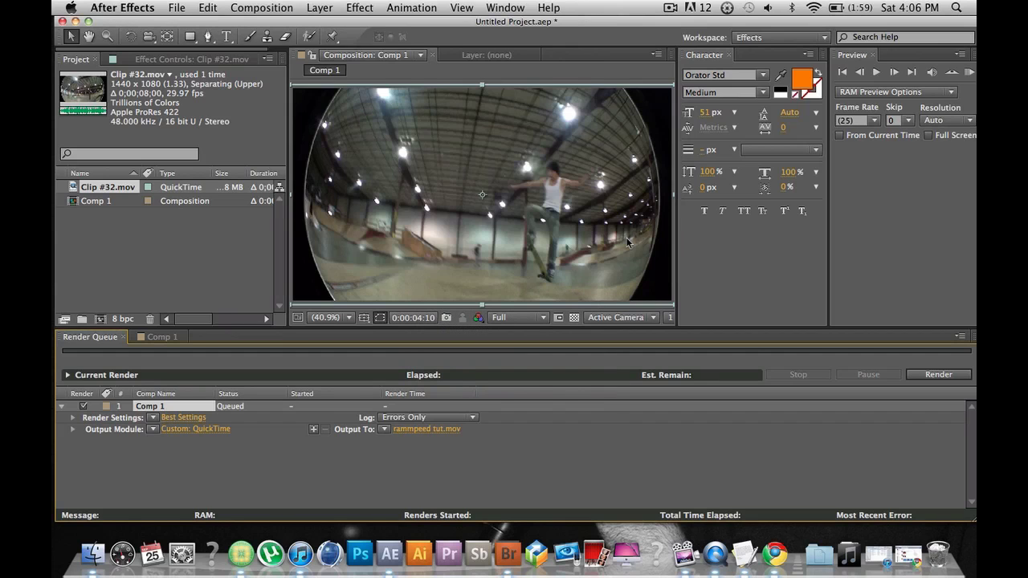